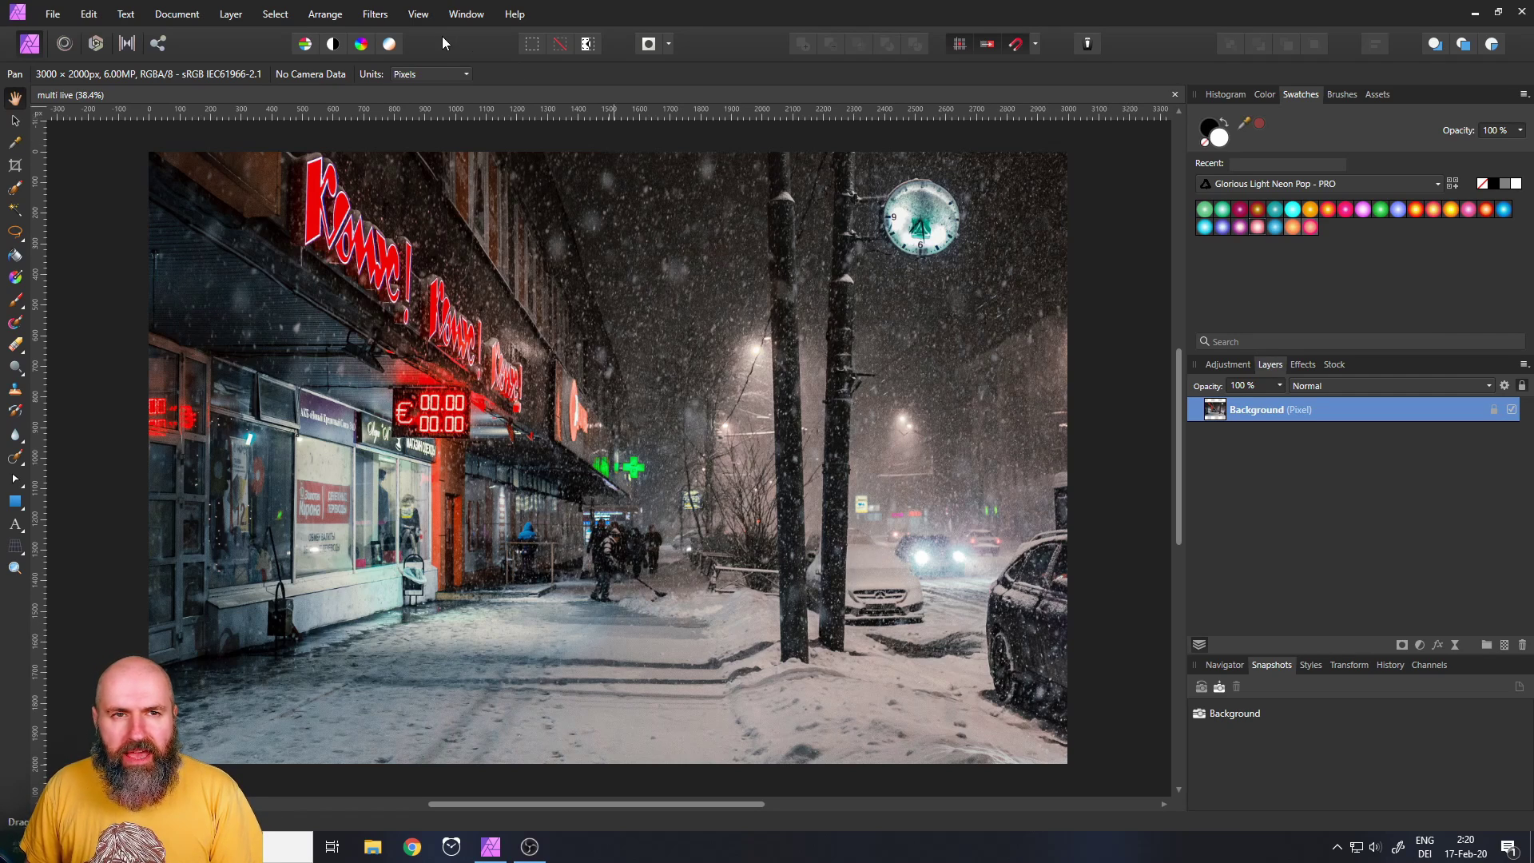
Show the Snapshots panel from View > Studio, listing only the Background snapshot.
left_click(425, 16)
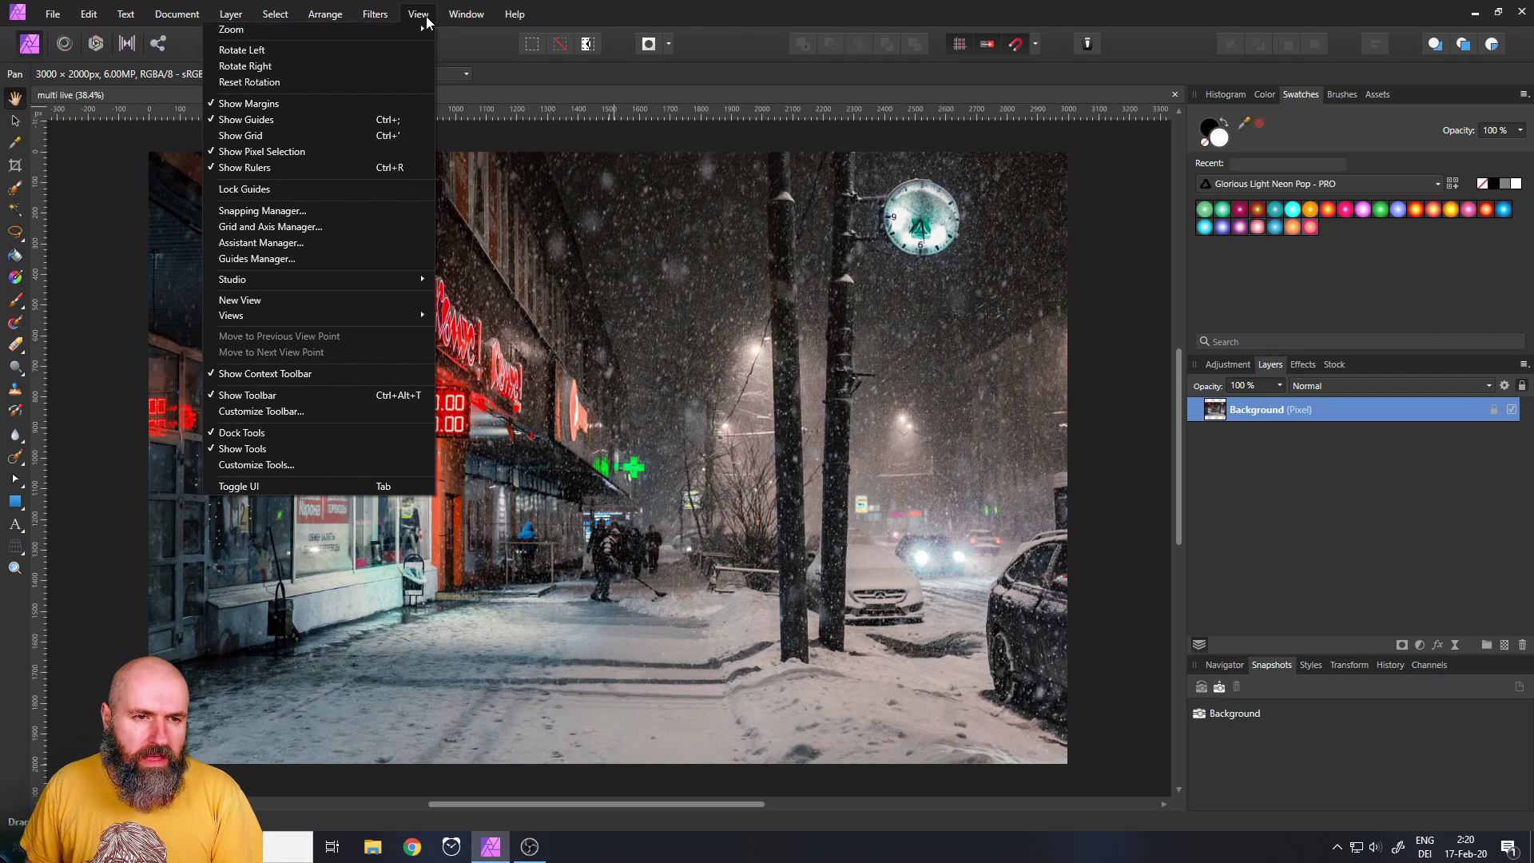
mouse_move(350, 280)
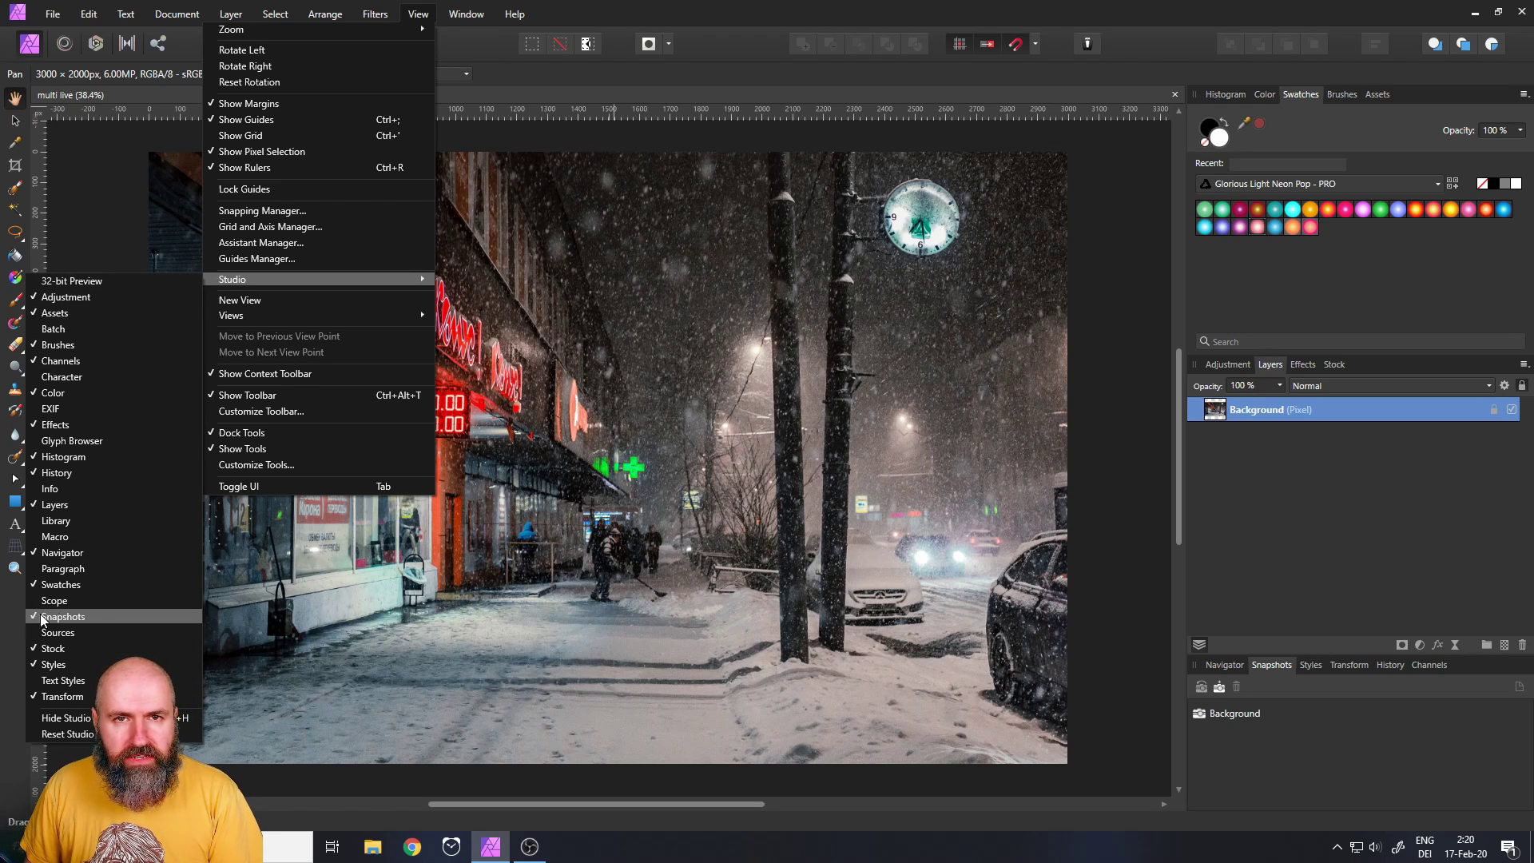
left_click(1272, 665)
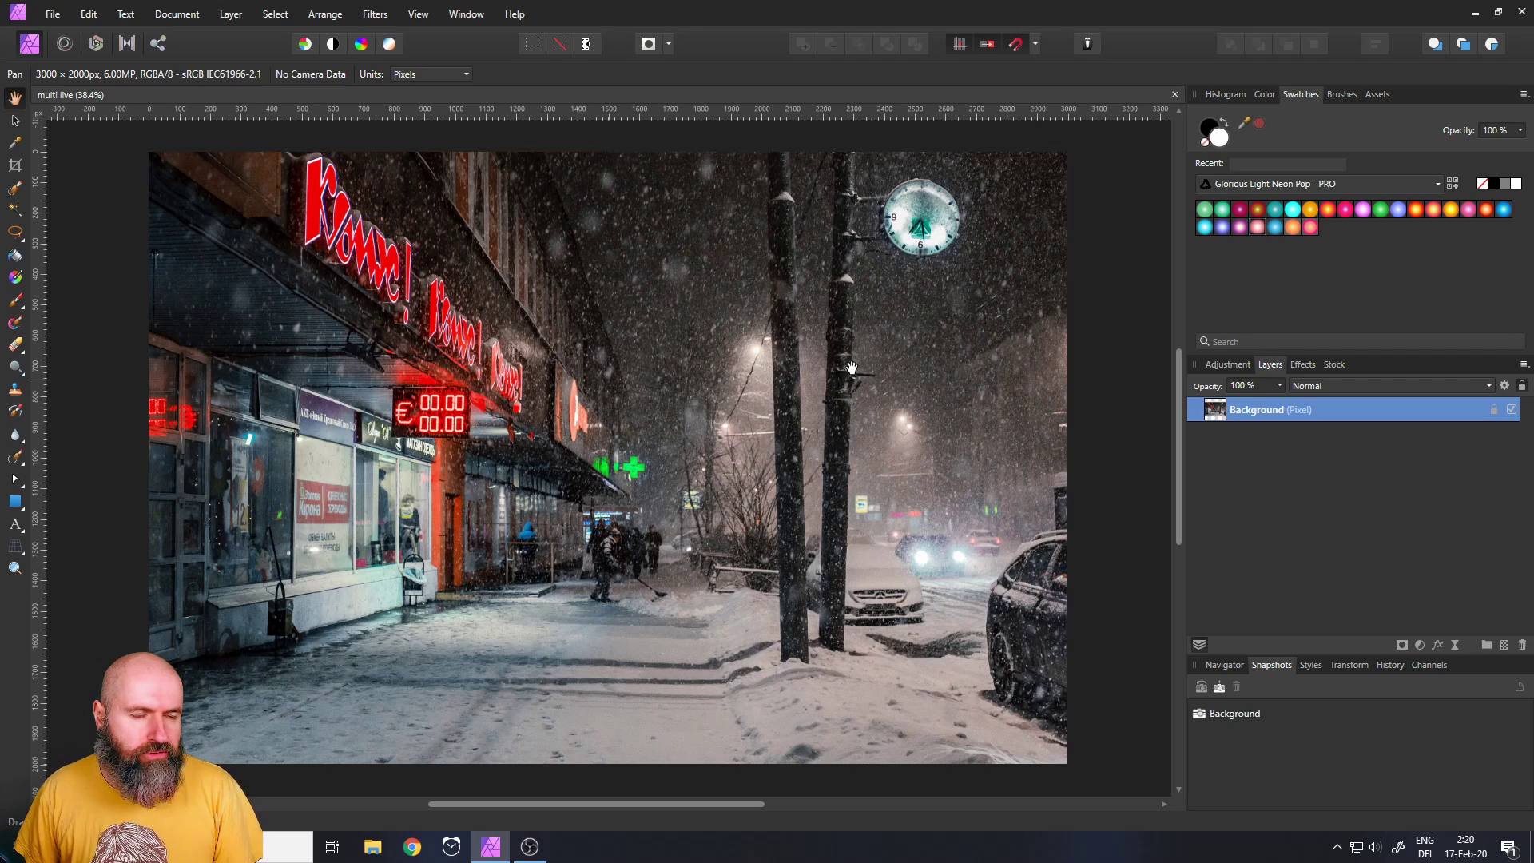
Draw a rectangle covering the whole photo, fill it blue, and blend it in Soft Light mode.
left_click(21, 504)
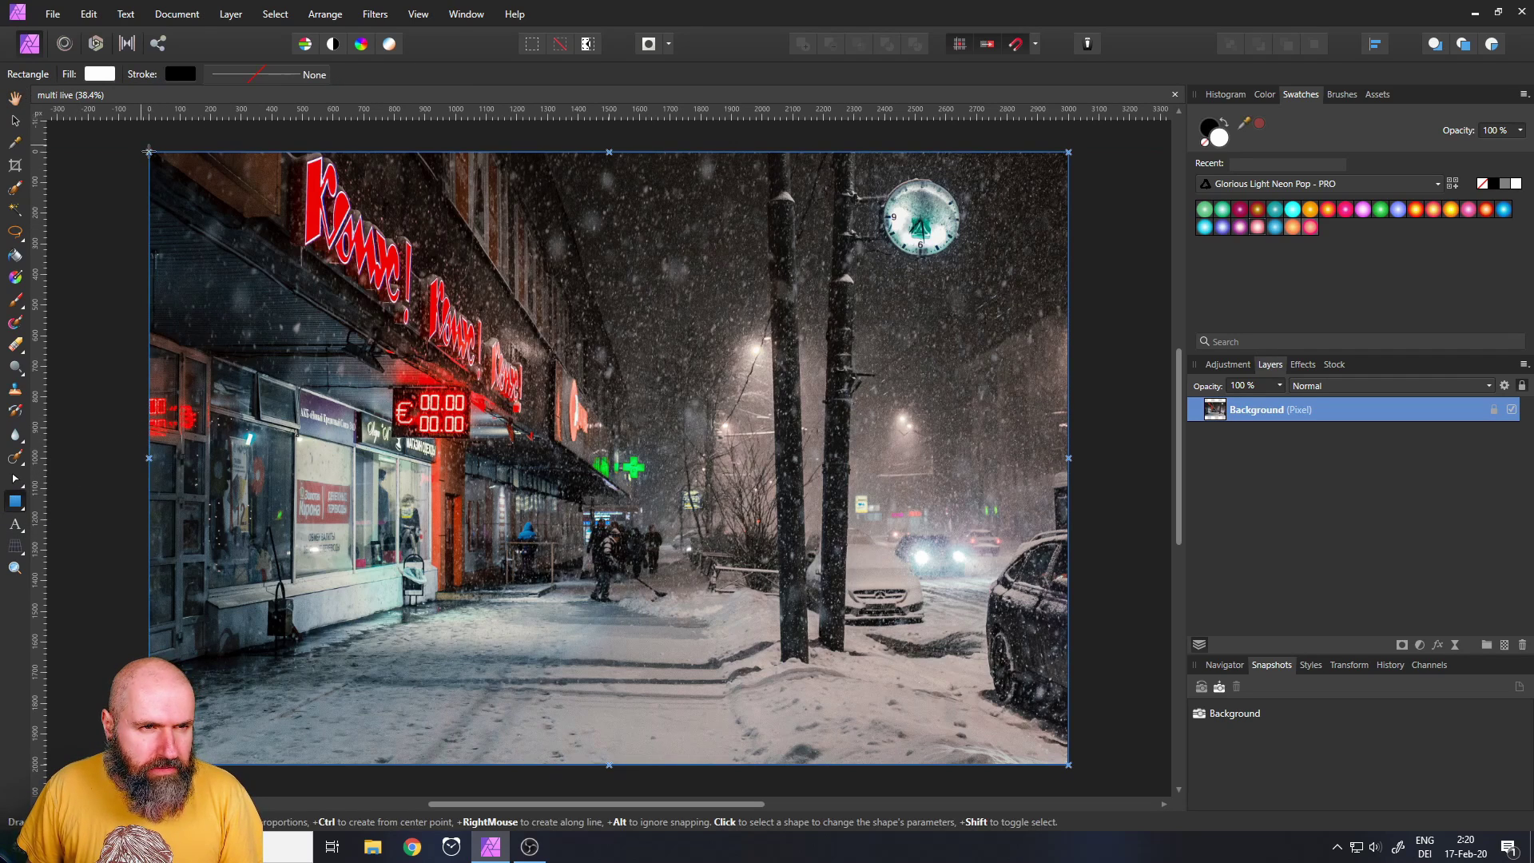
left_click_drag(140, 145, 1089, 781)
left_click(108, 75)
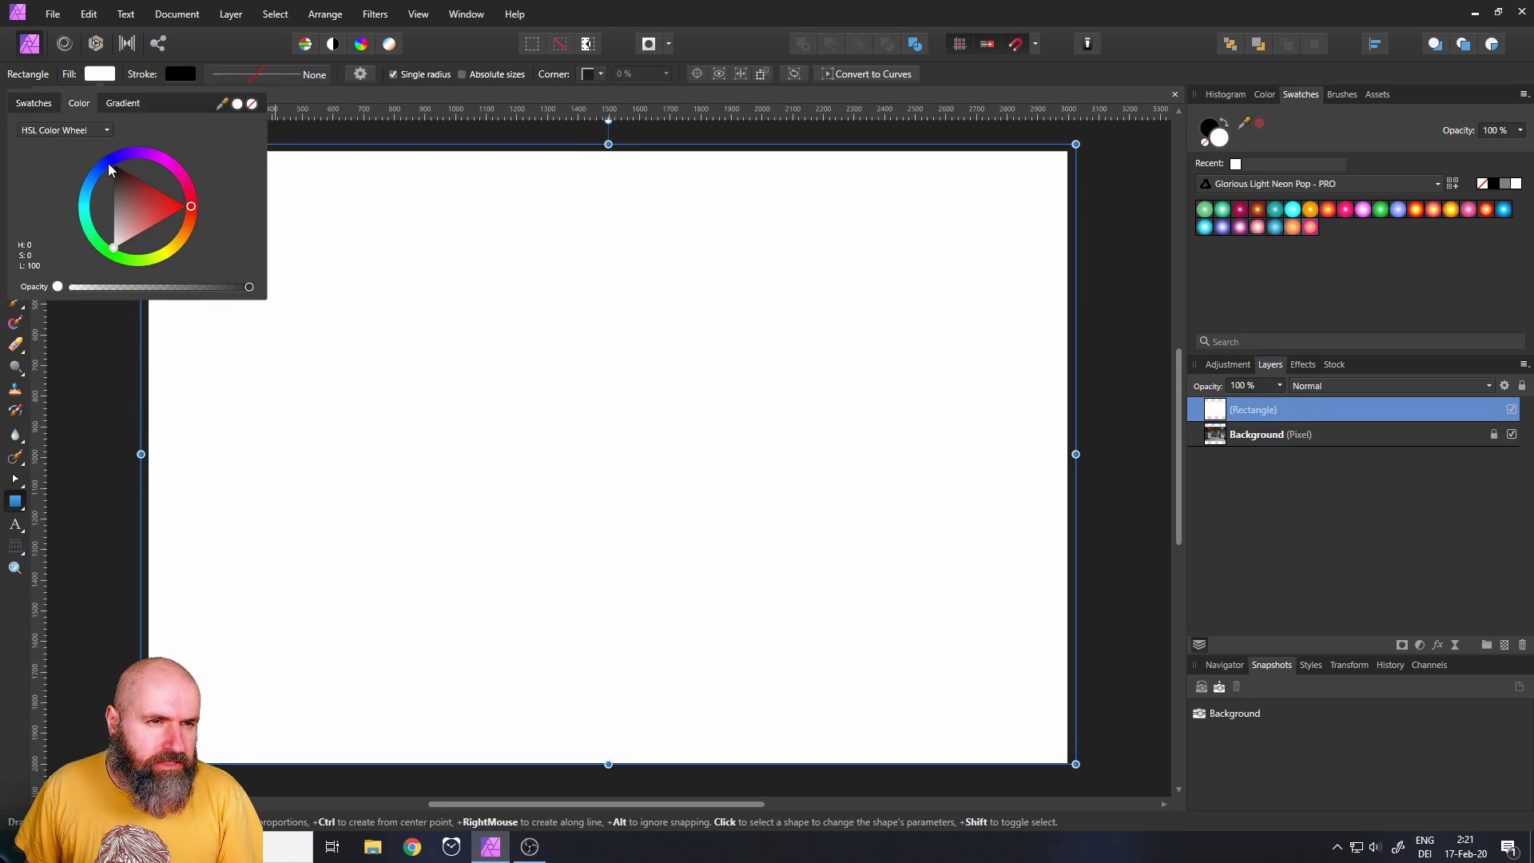
left_click_drag(108, 163, 96, 180)
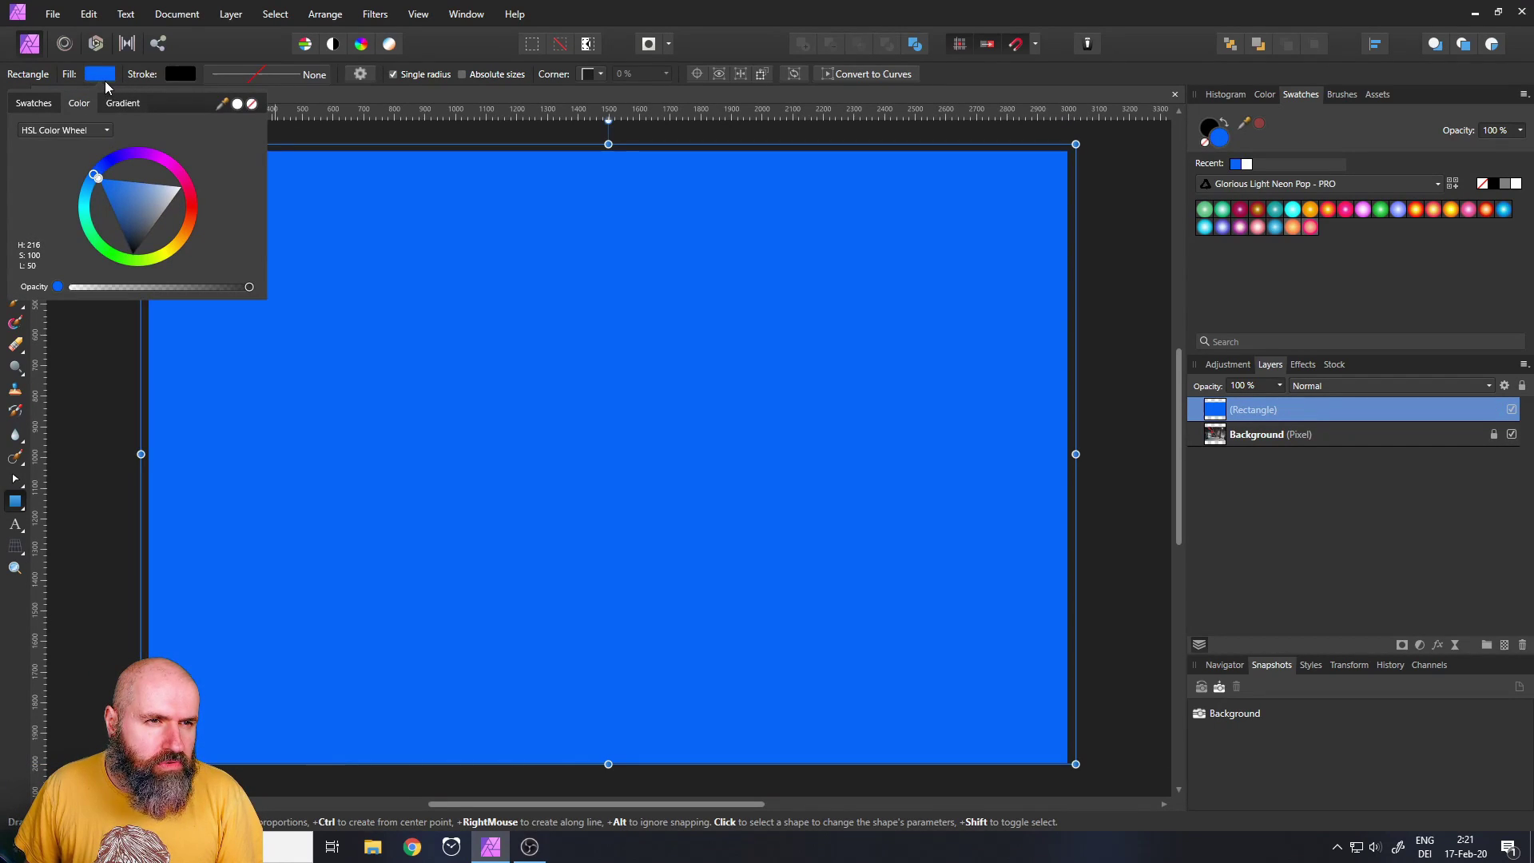
left_click(99, 75)
left_click(1321, 387)
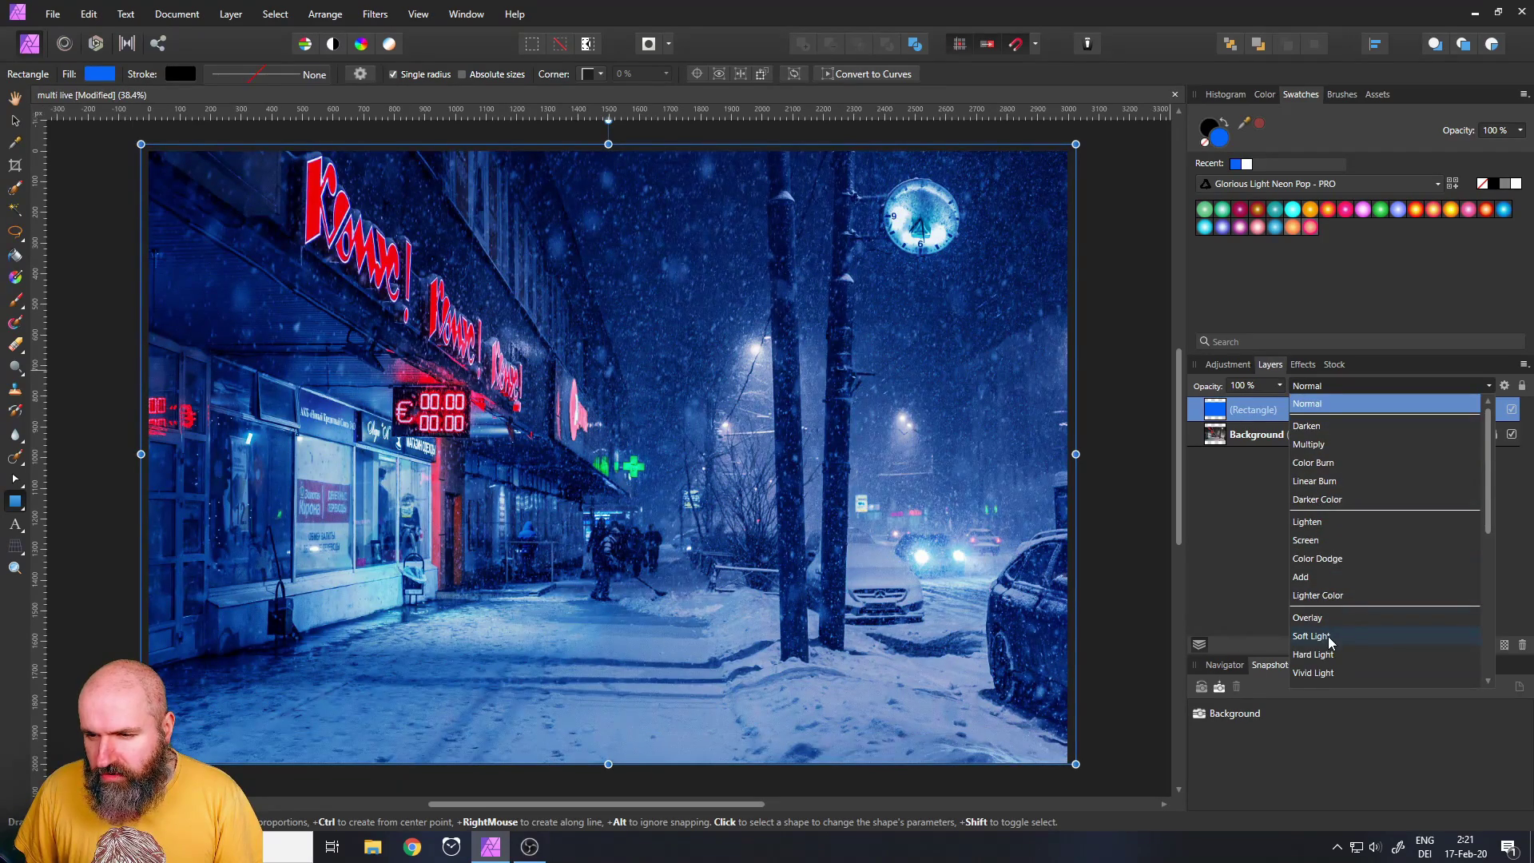
left_click(1329, 639)
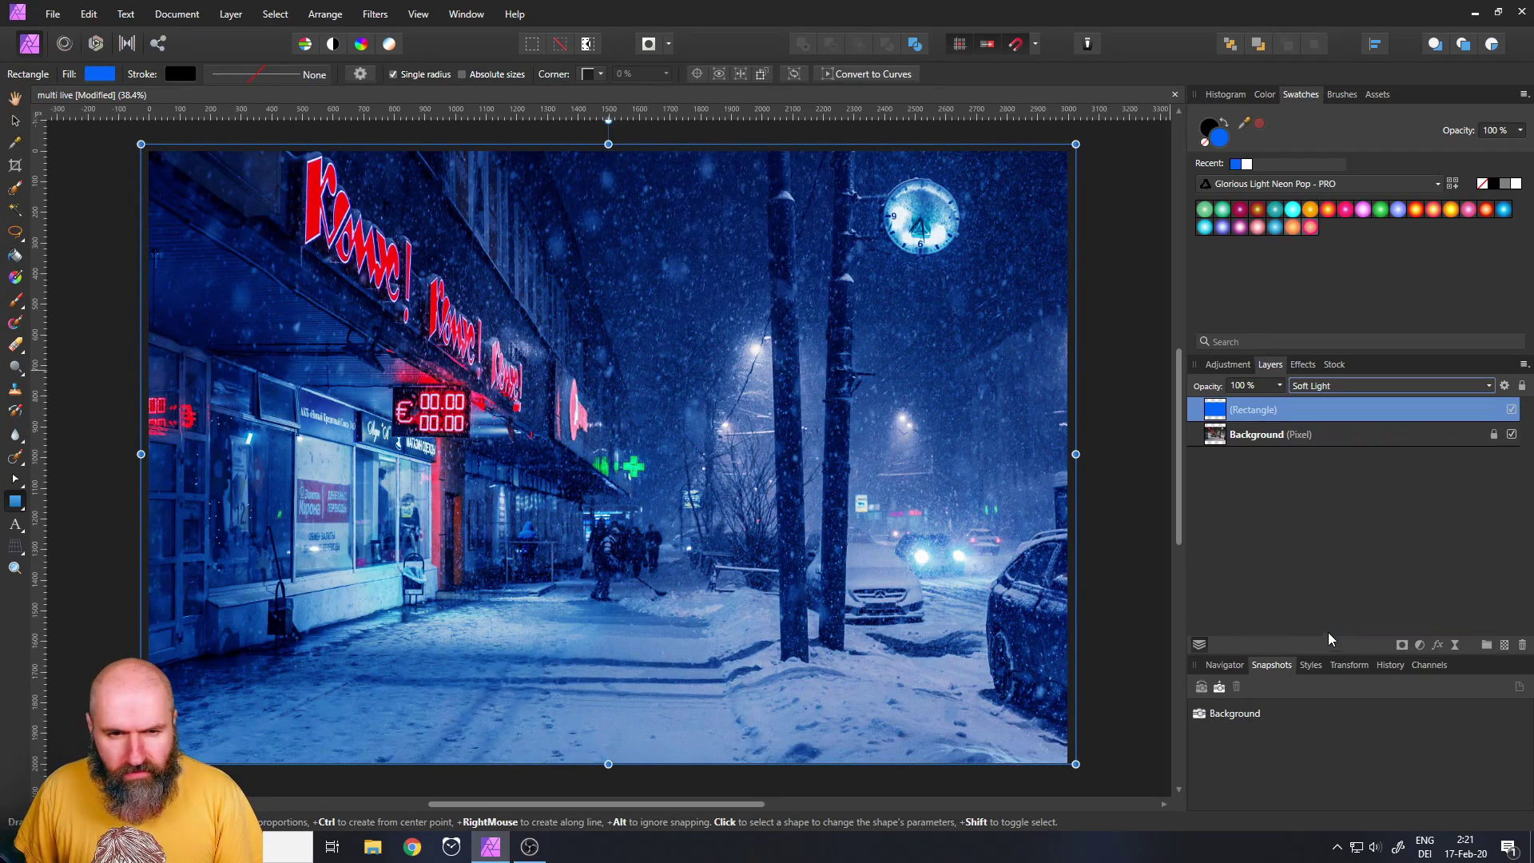
Fine-tune the blue fill shade and lower the rectangle's opacity to 94%.
left_click(93, 76)
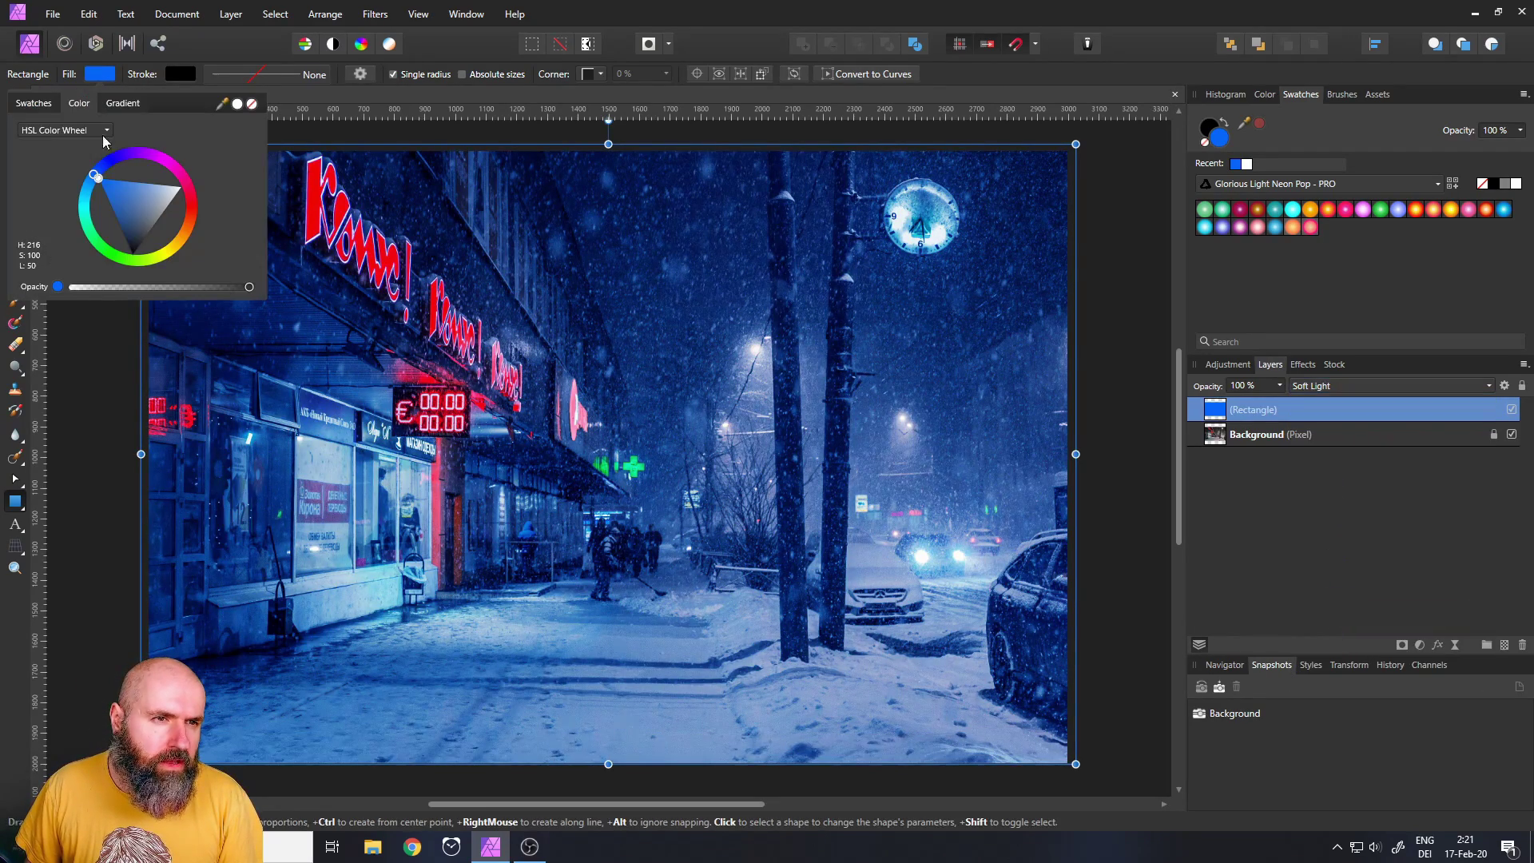
left_click(89, 189)
left_click_drag(89, 190, 91, 192)
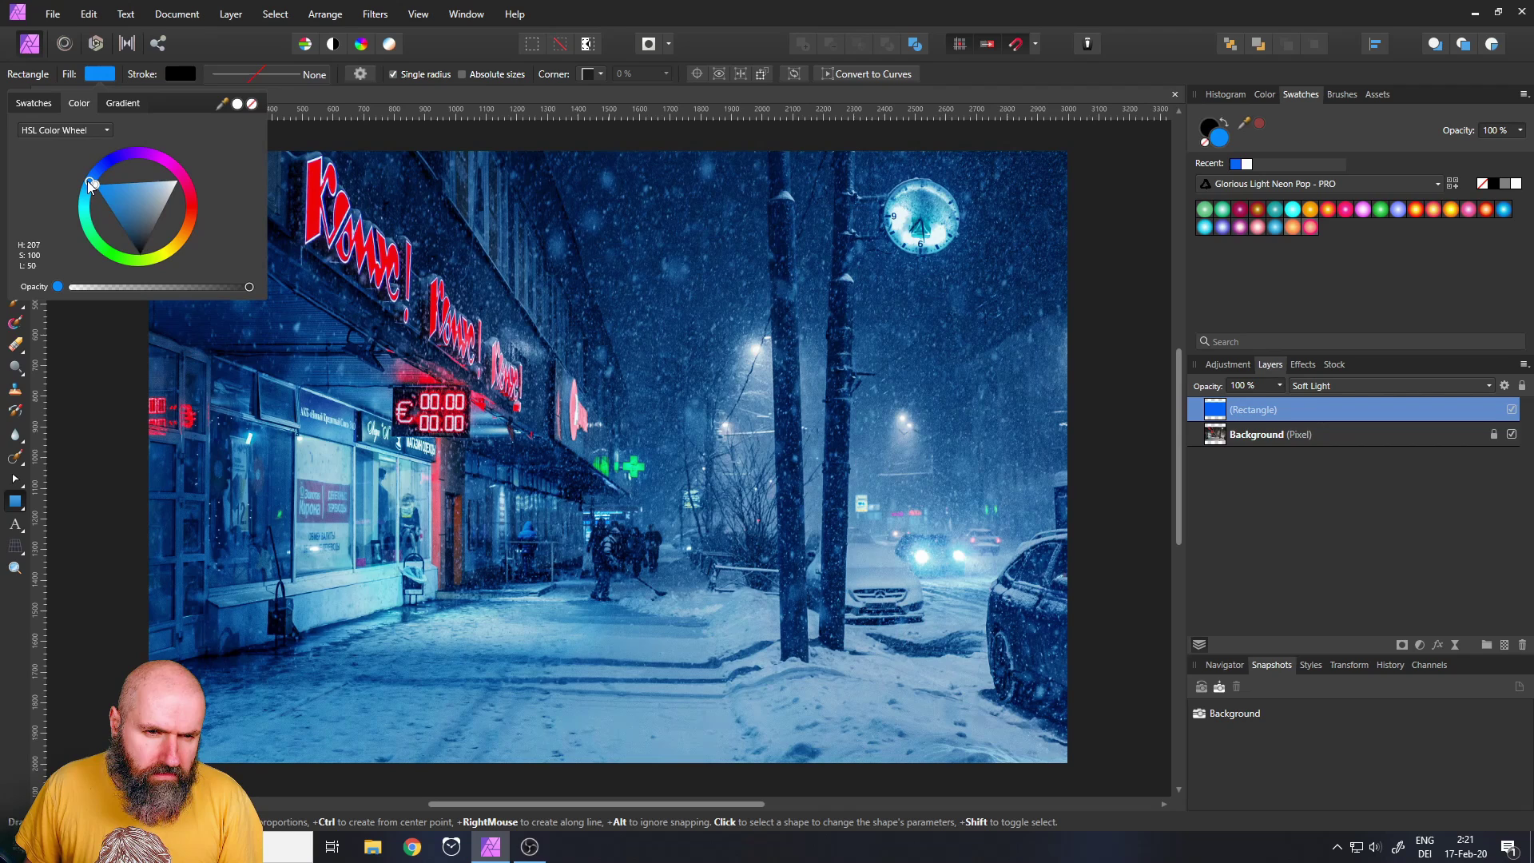
left_click(1280, 385)
left_click_drag(1282, 405, 1277, 406)
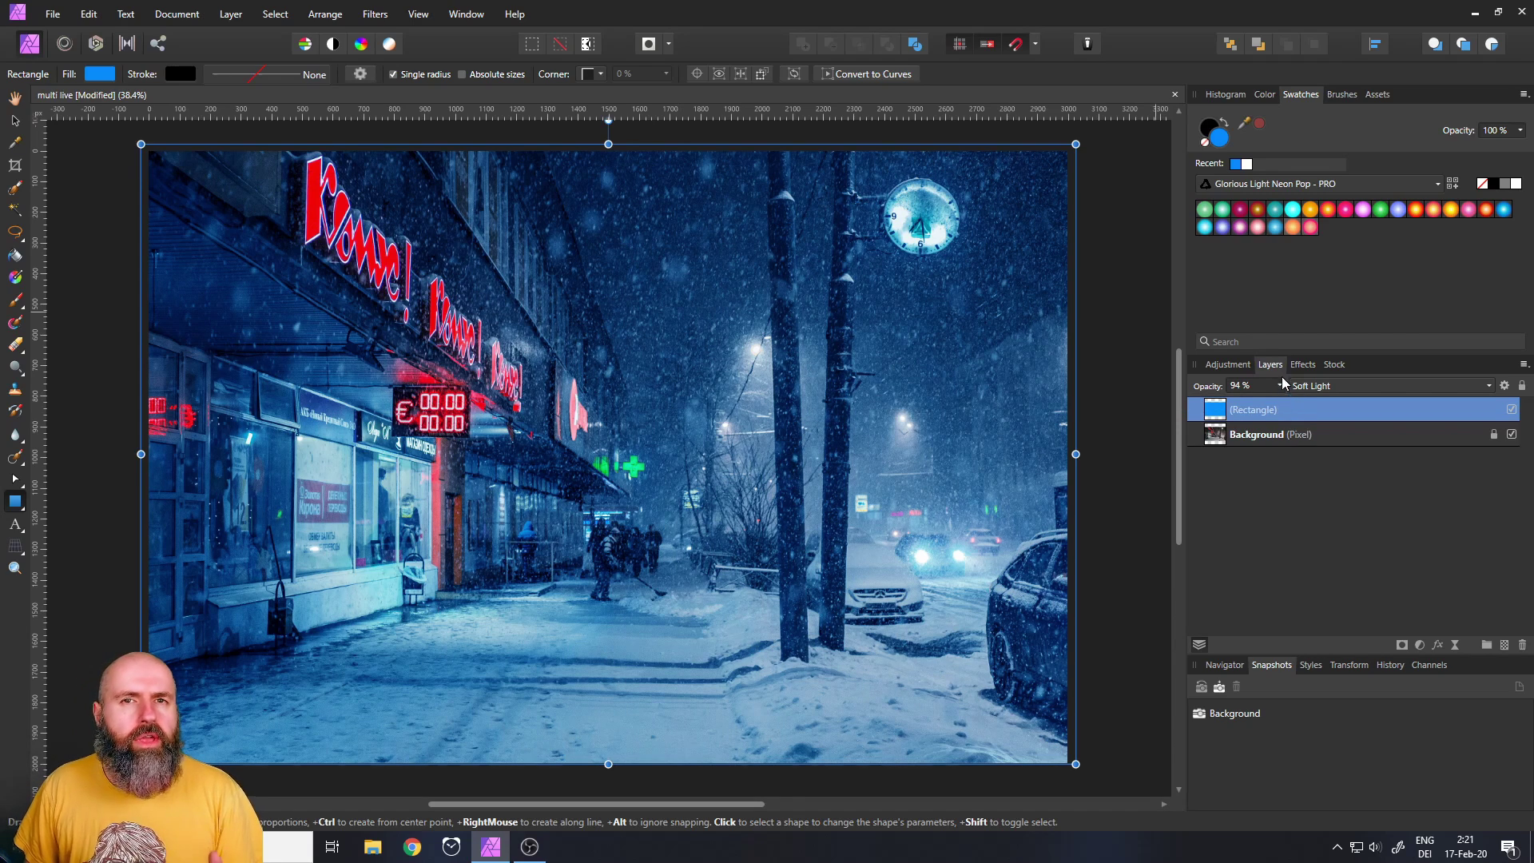
Add a new document snapshot named 'Blue'.
left_click(1223, 688)
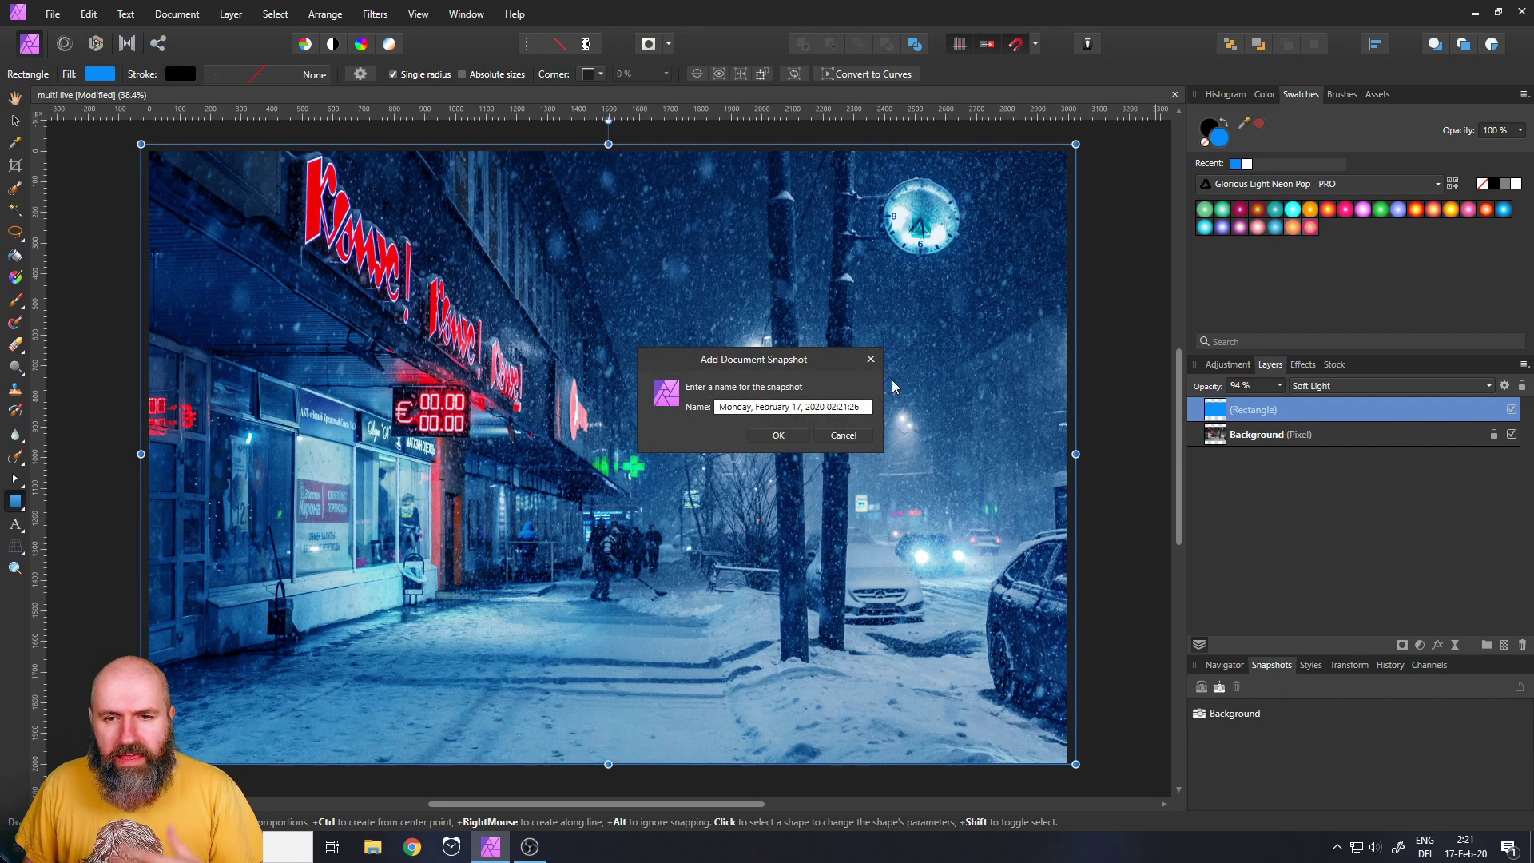
left_click(865, 407)
left_click_drag(866, 408, 686, 410)
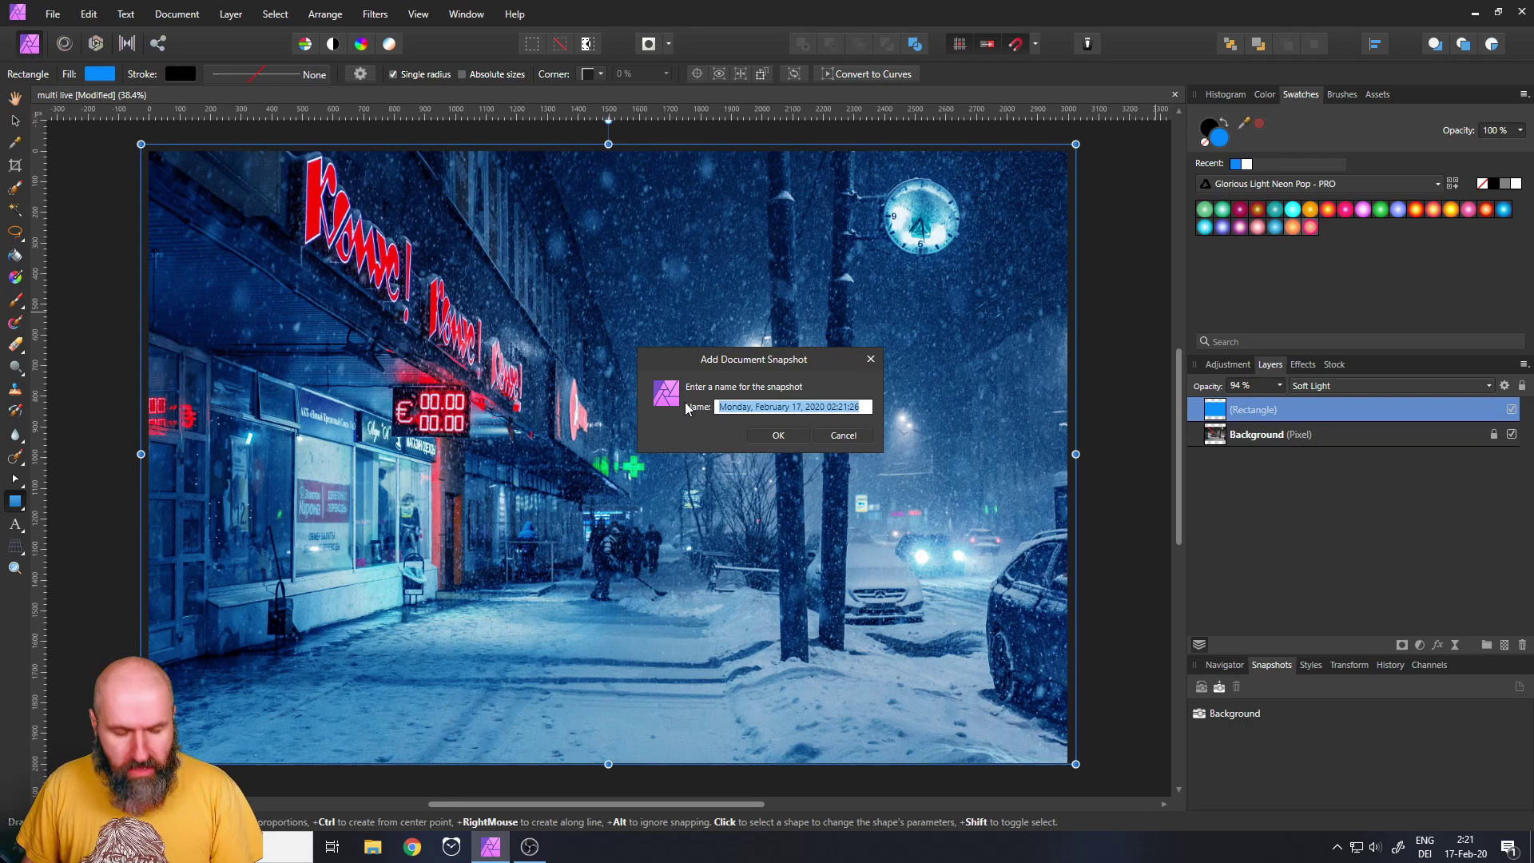
type("Blue")
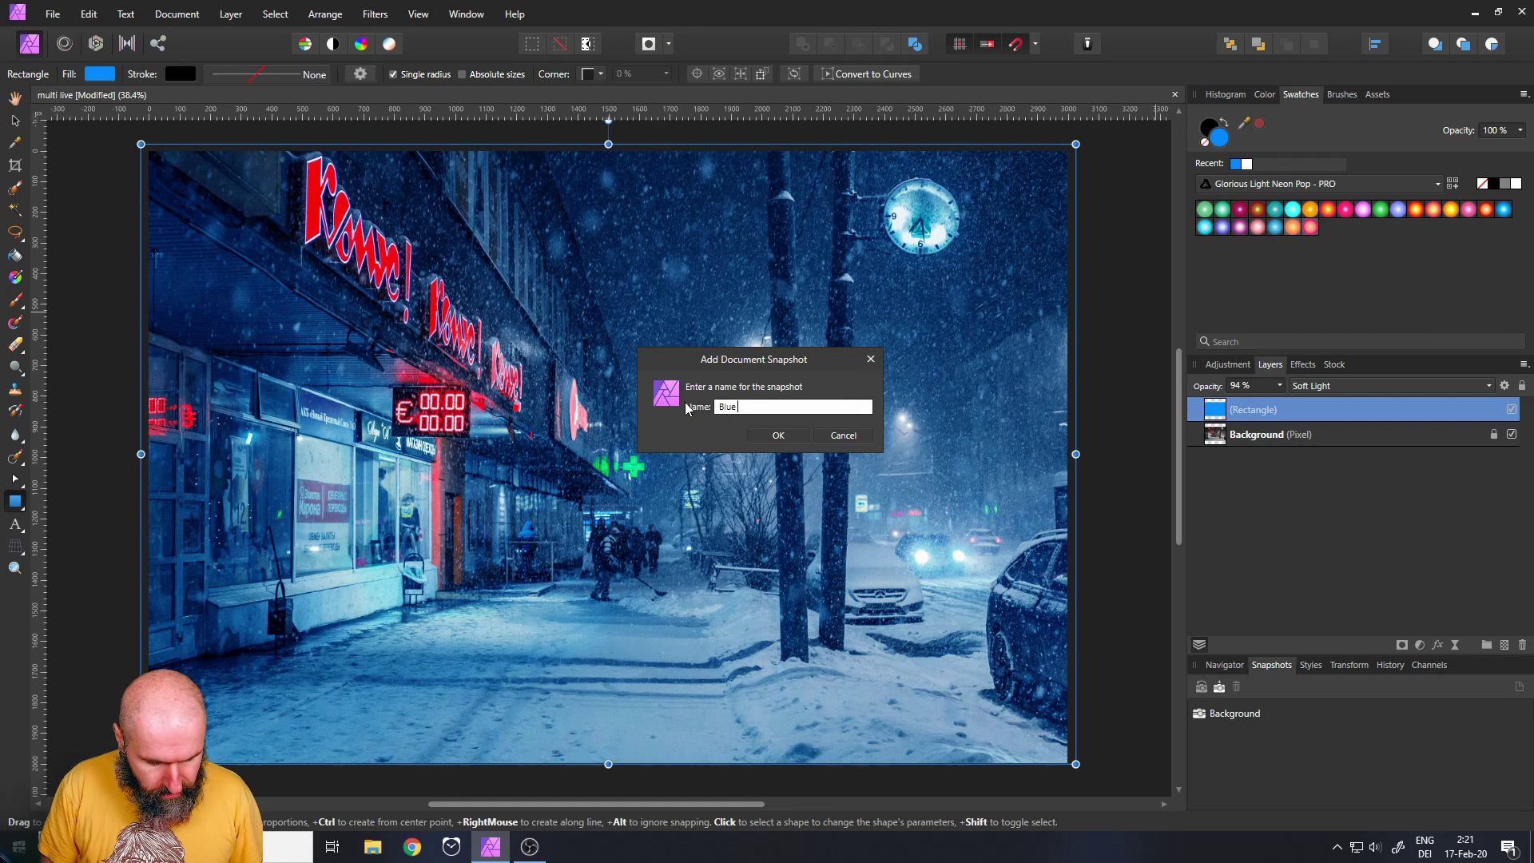
key("Return")
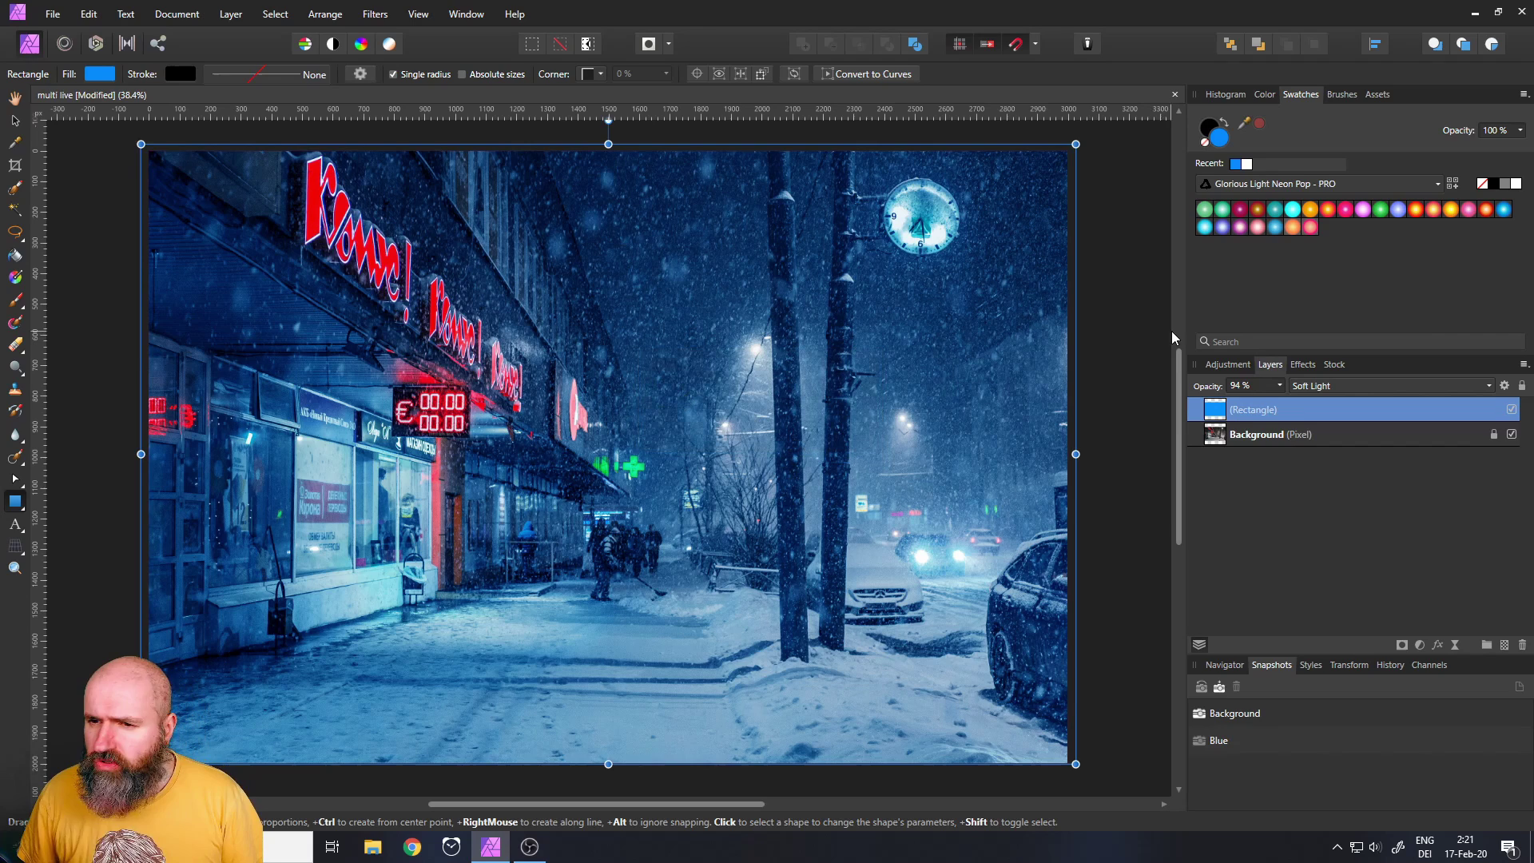
Add an HSL Shift adjustment sampling the red neon and shift its hue about −27.9° toward orange.
left_click(1421, 645)
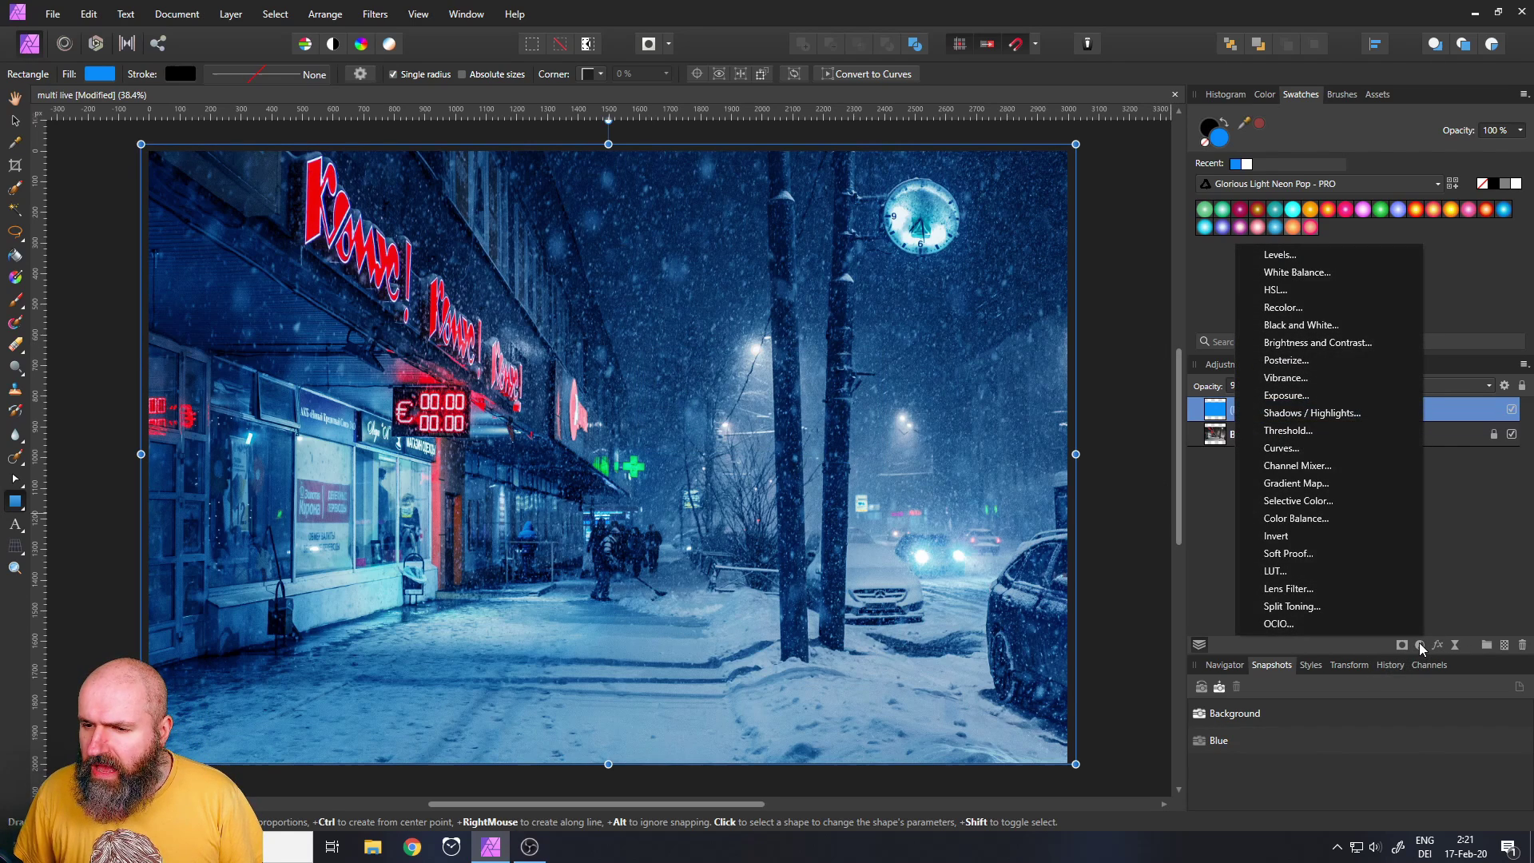
left_click(1308, 290)
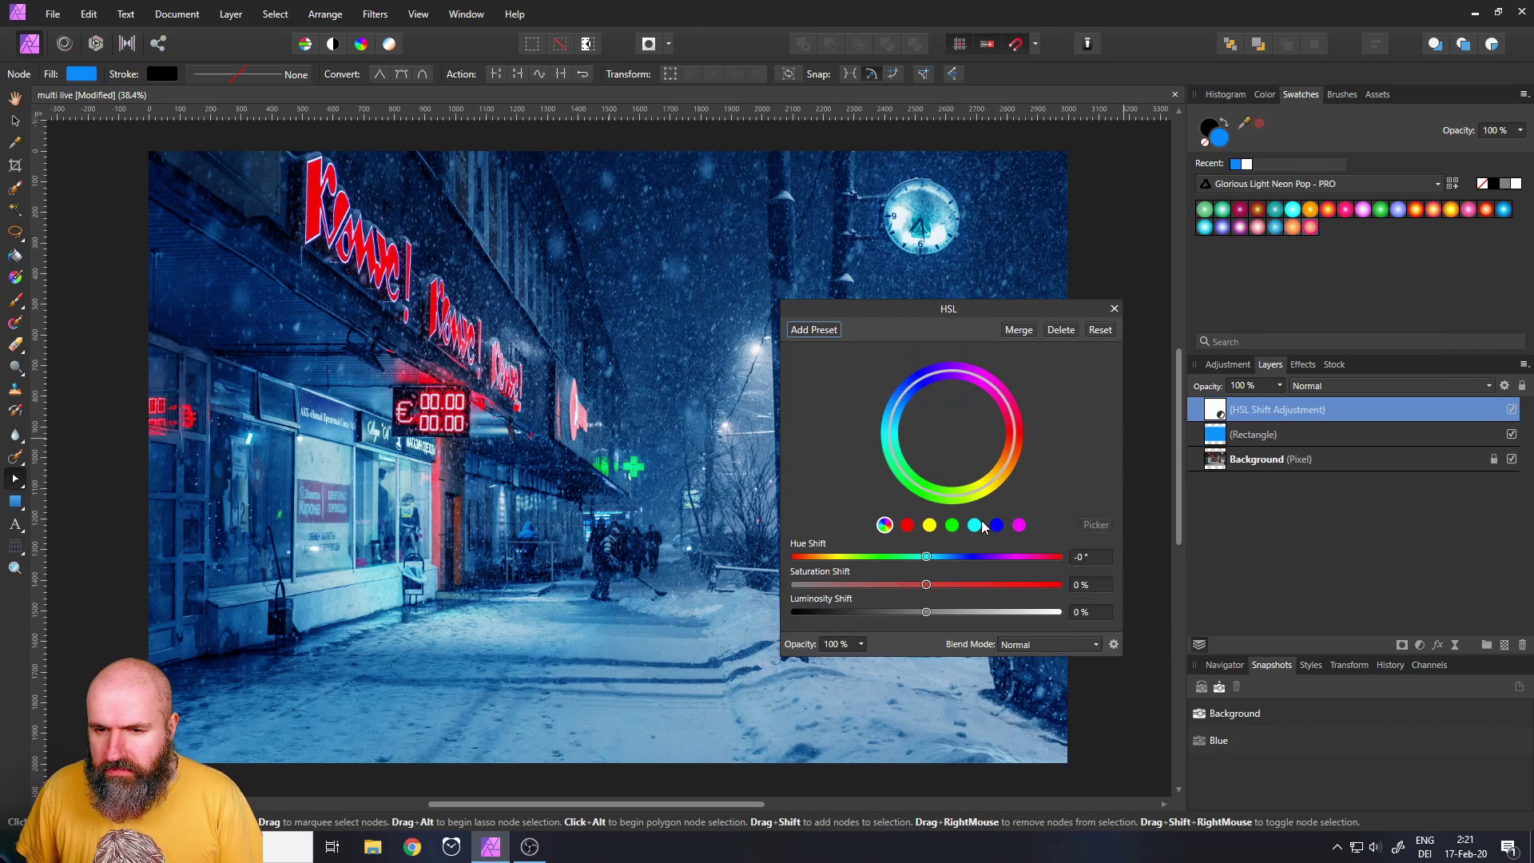
left_click(908, 528)
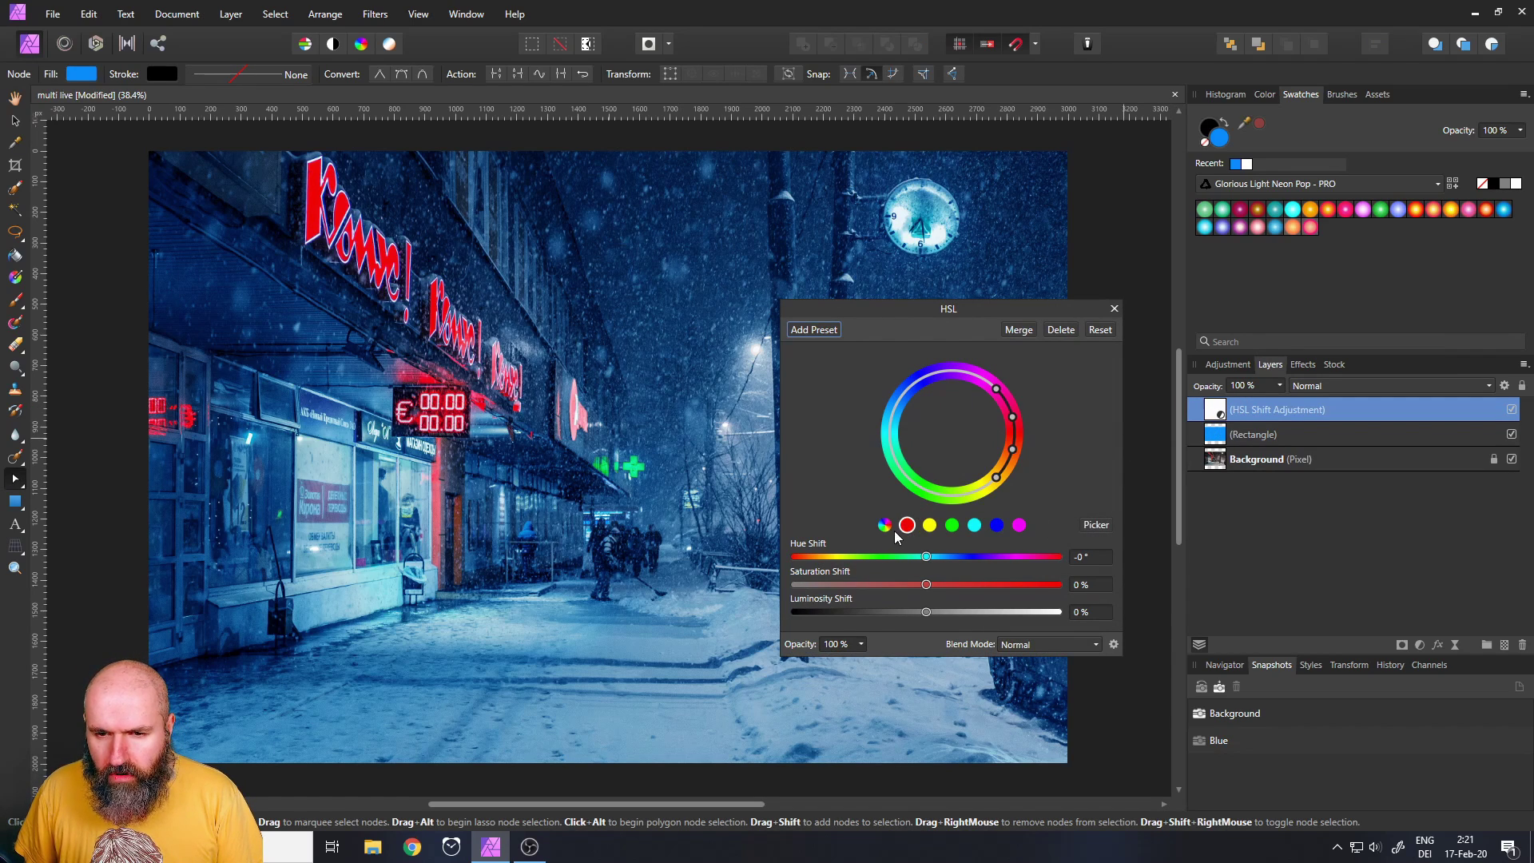
left_click(1096, 525)
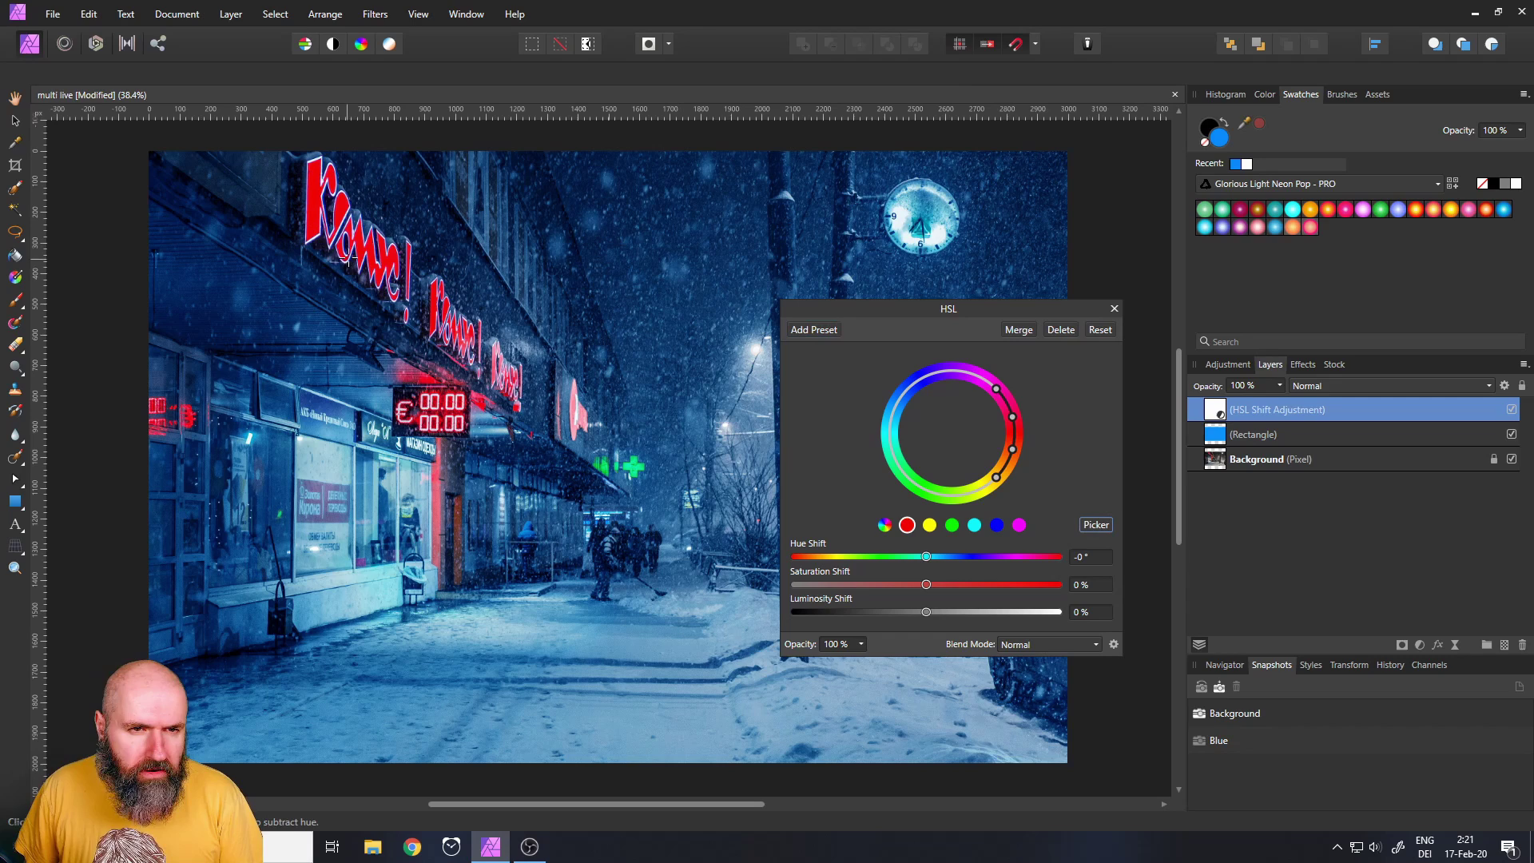
left_click(369, 248)
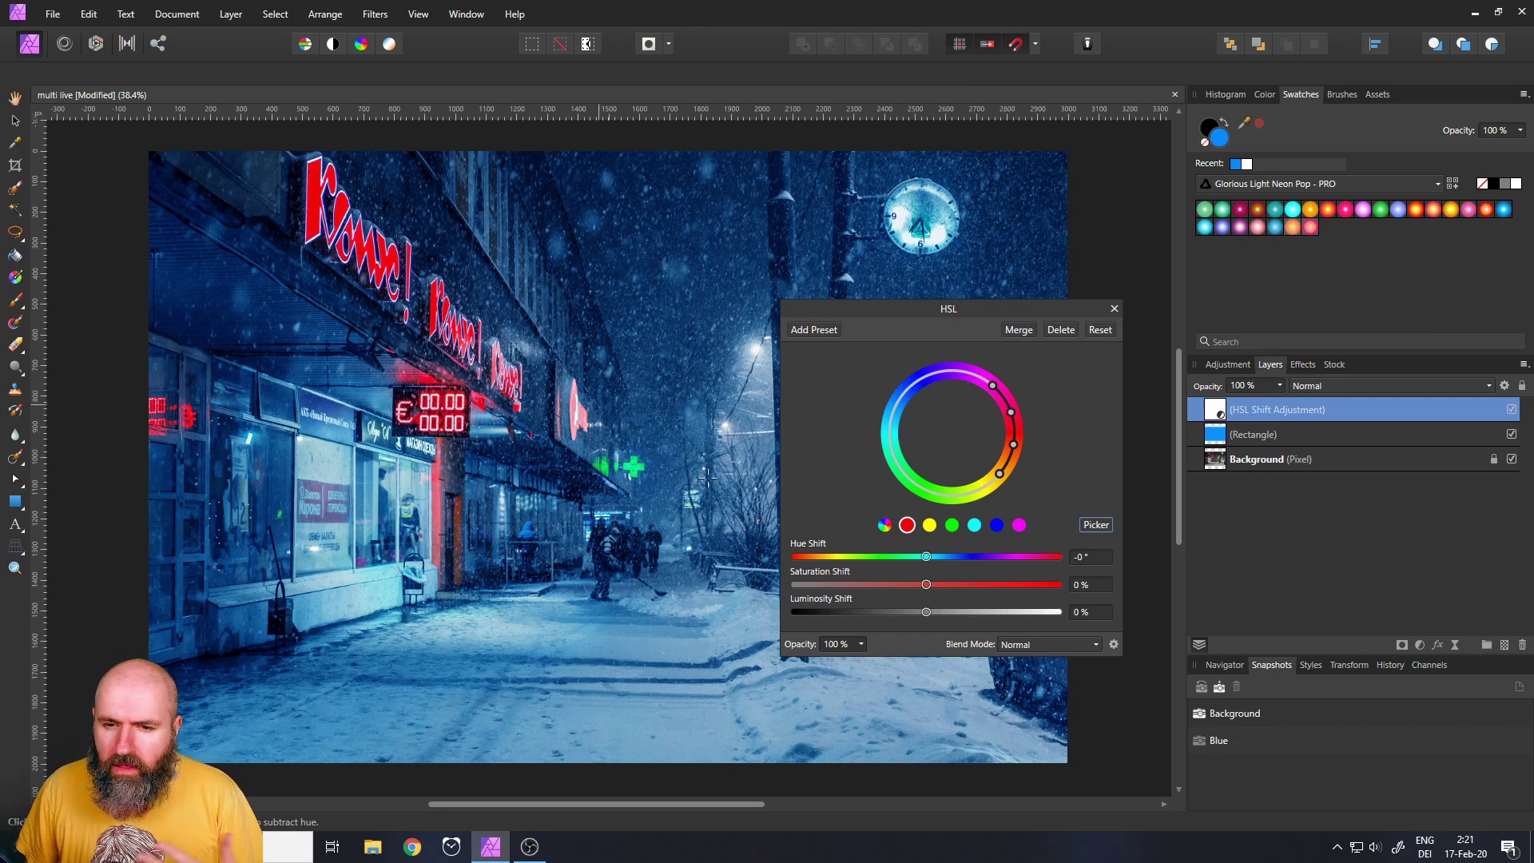
left_click_drag(926, 557, 908, 559)
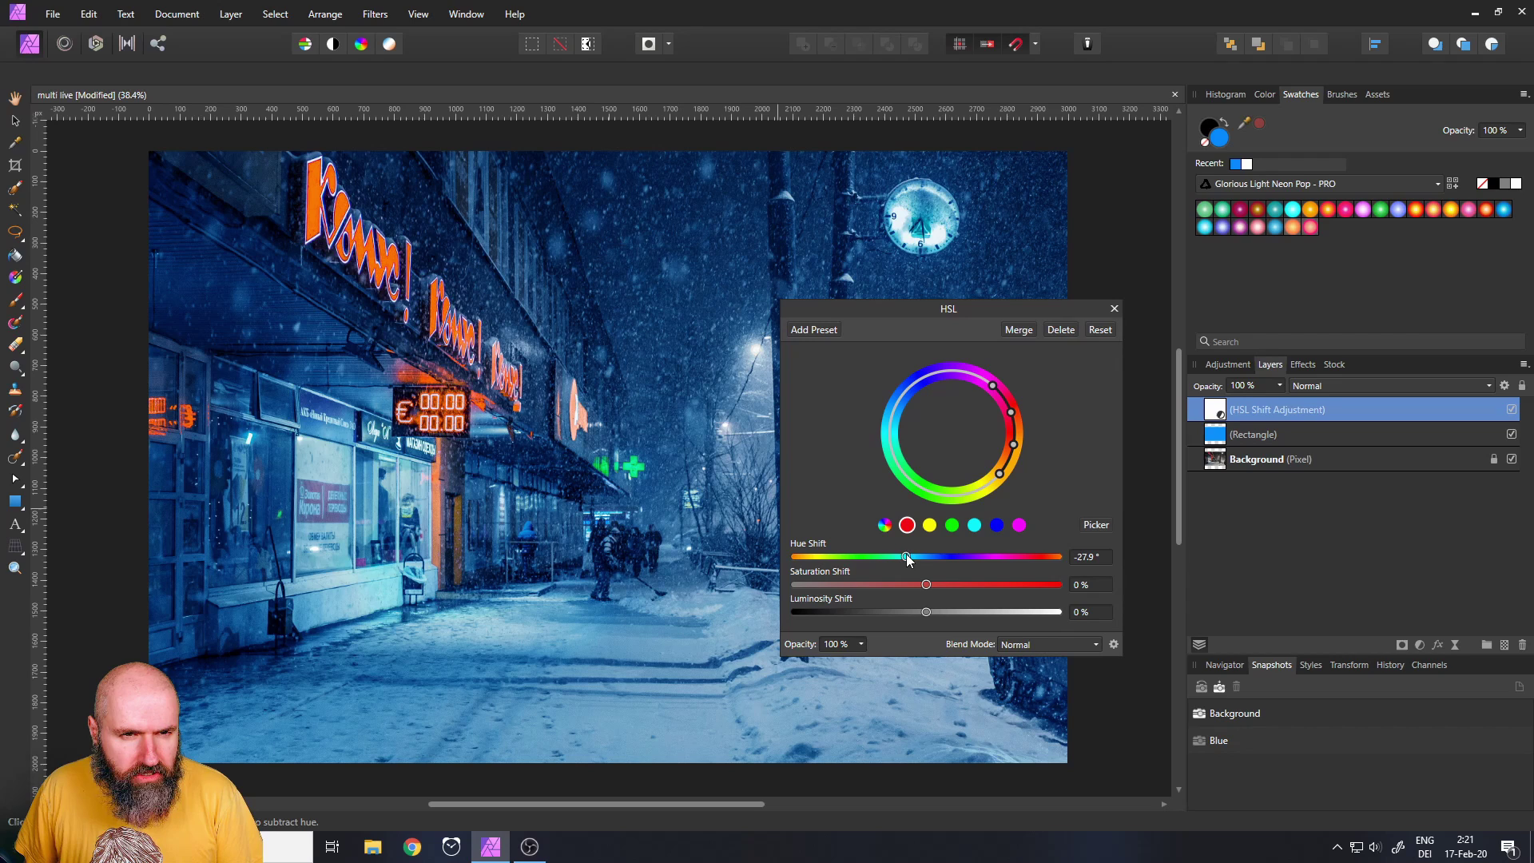
left_click(1114, 309)
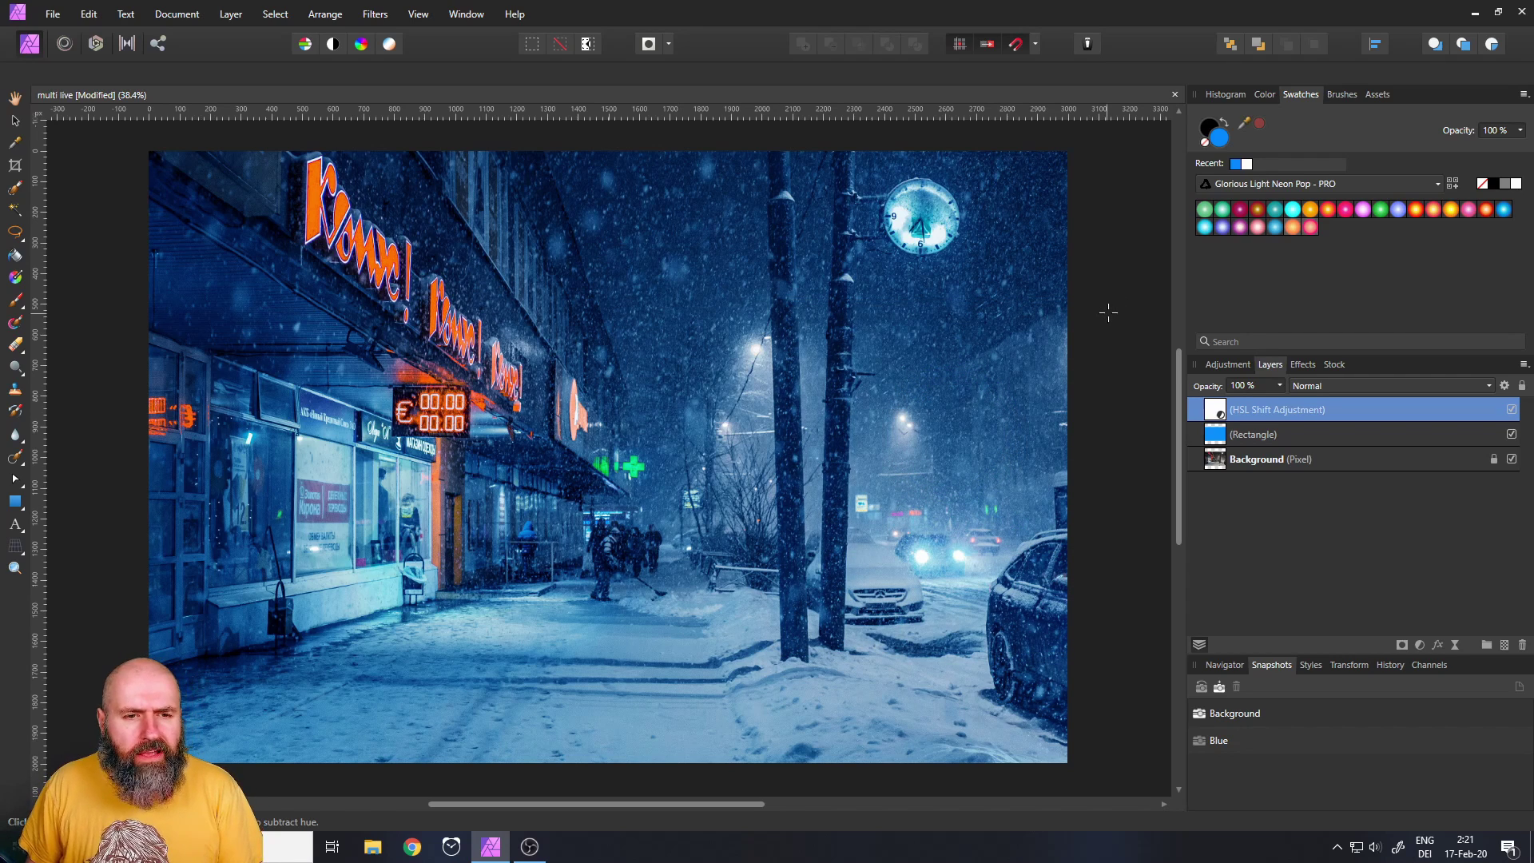
Add a live Gaussian Blur in Screen mode with a 24.4 px radius.
left_click(1454, 649)
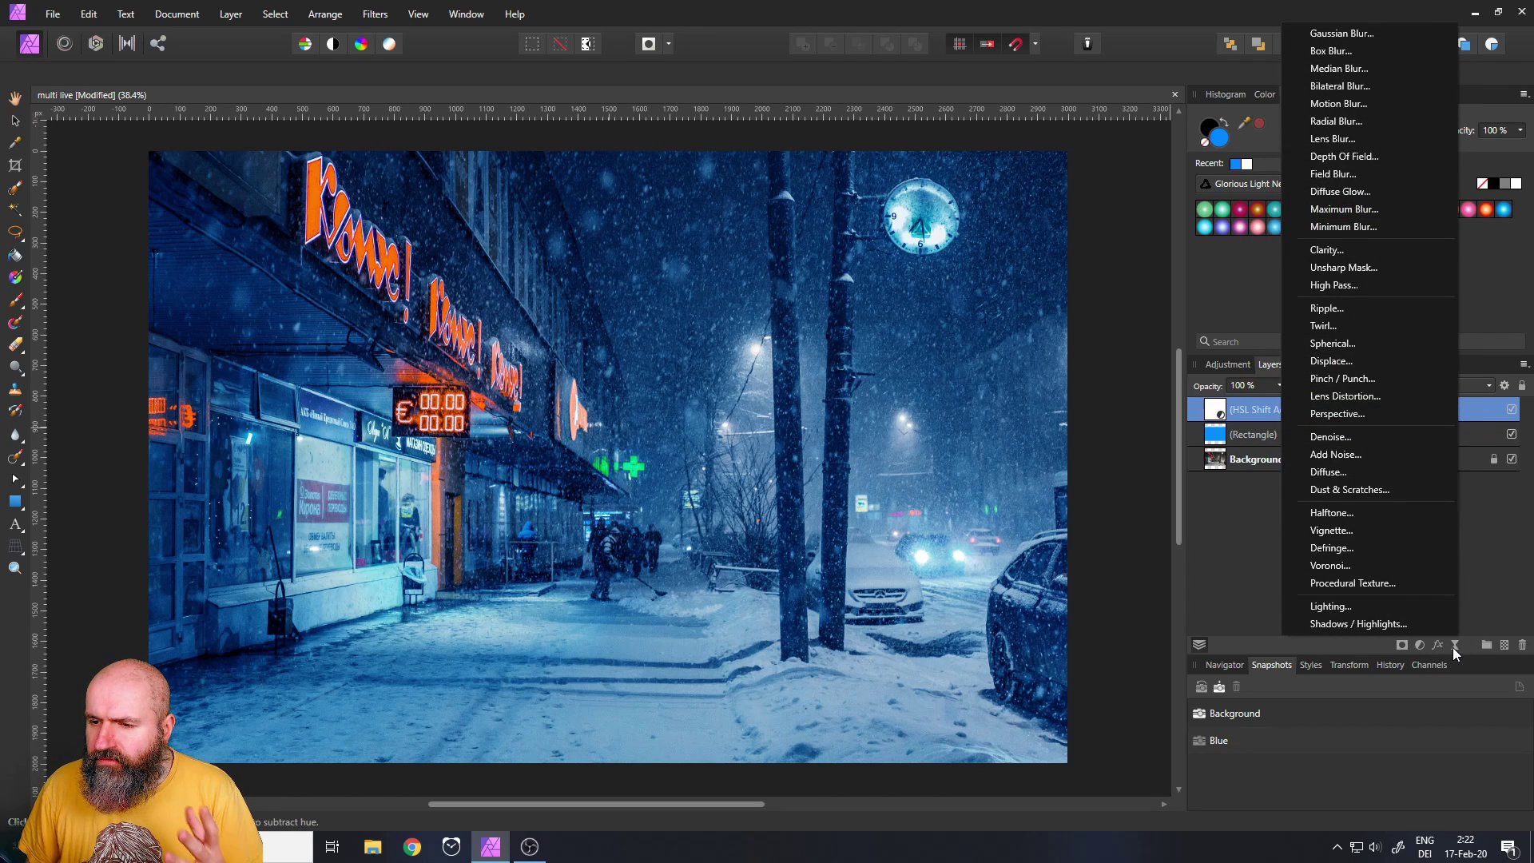
left_click(1356, 32)
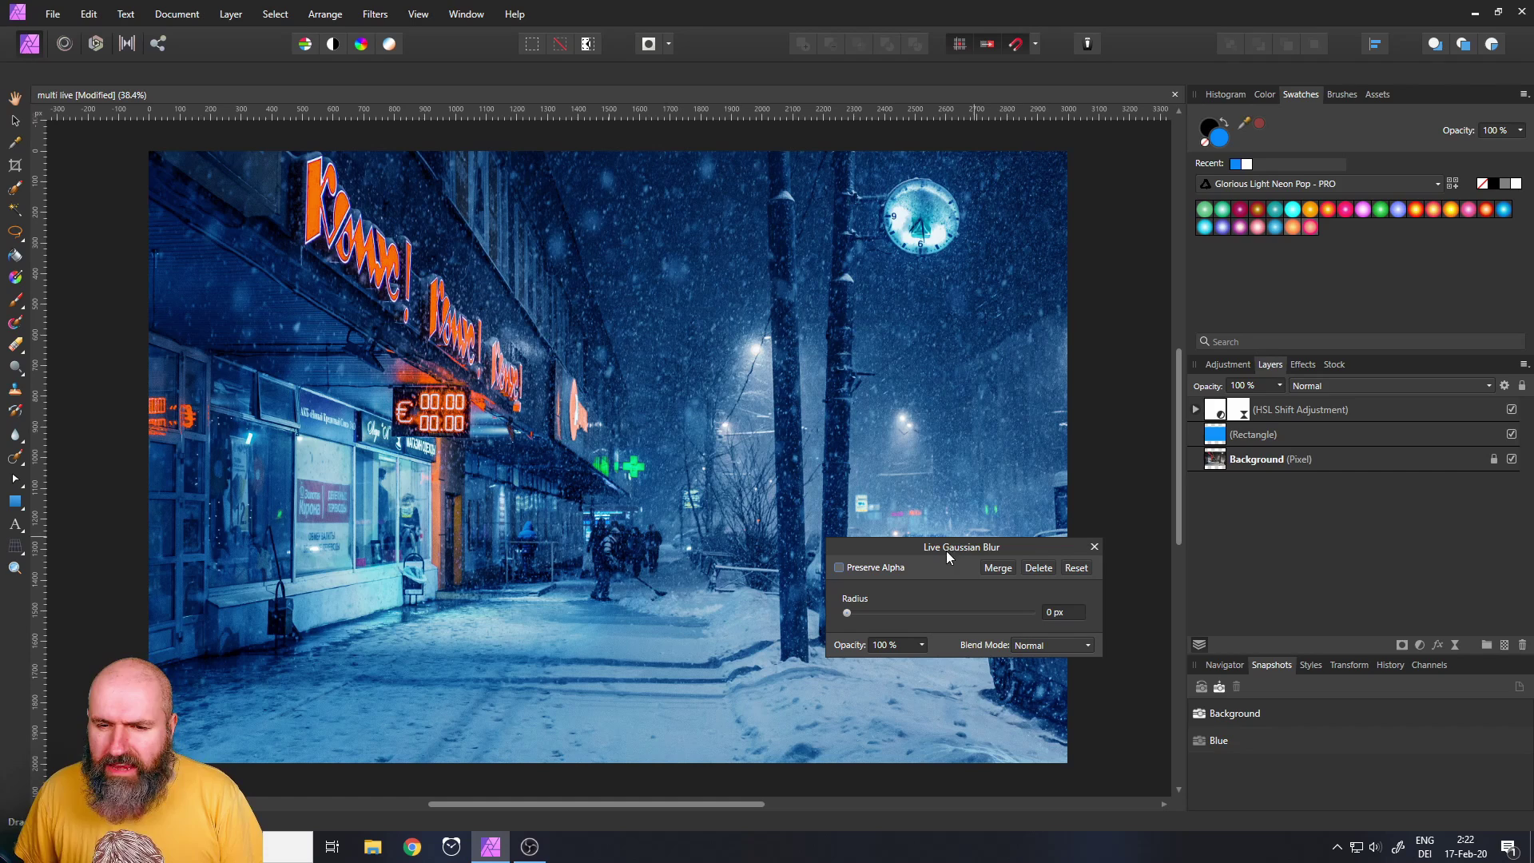
left_click(1034, 646)
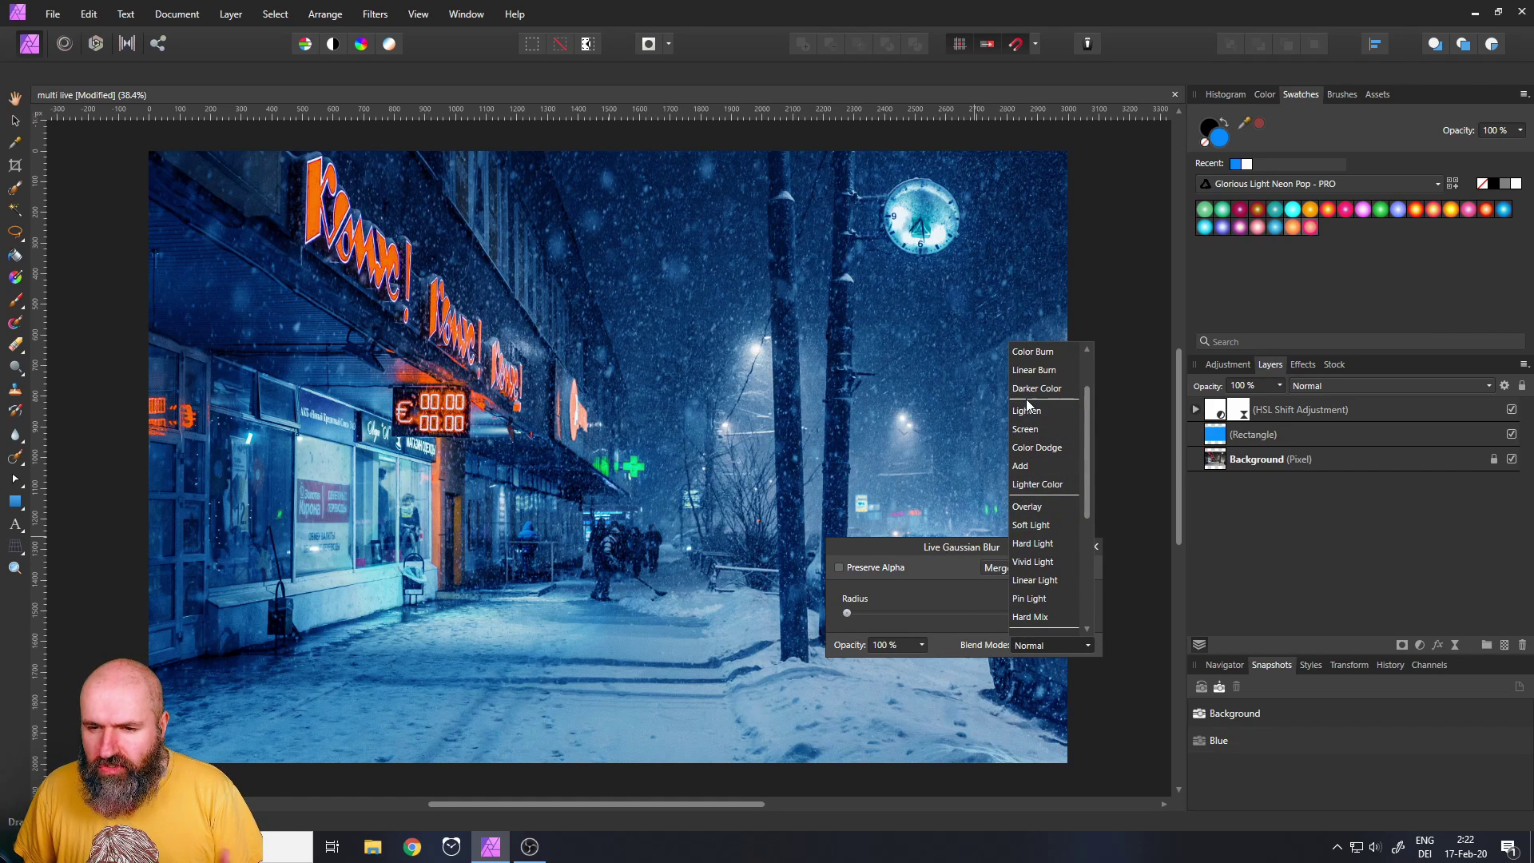
left_click(1030, 431)
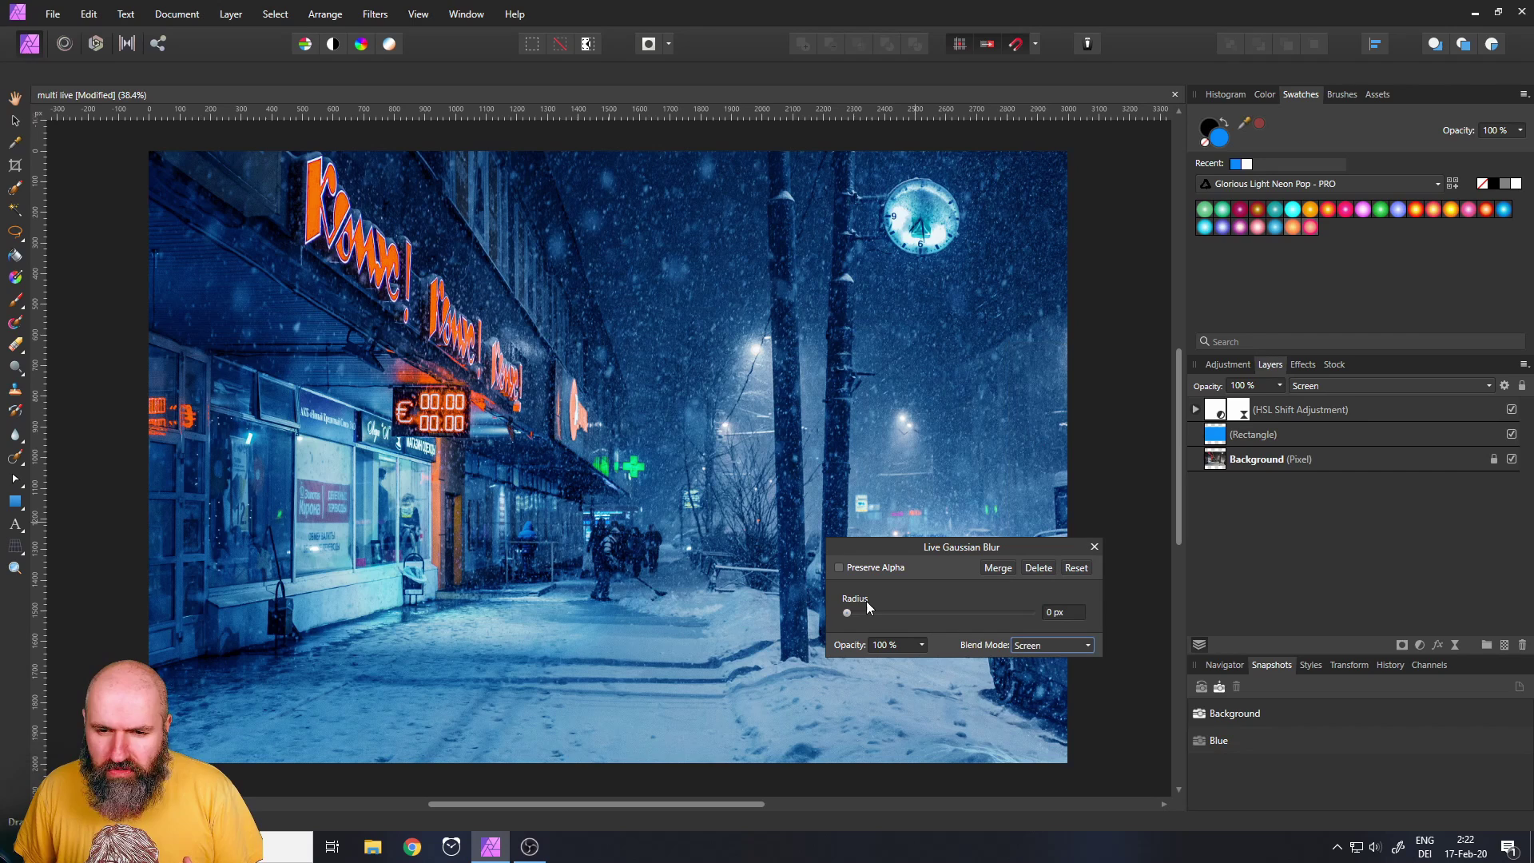
left_click_drag(847, 612, 957, 613)
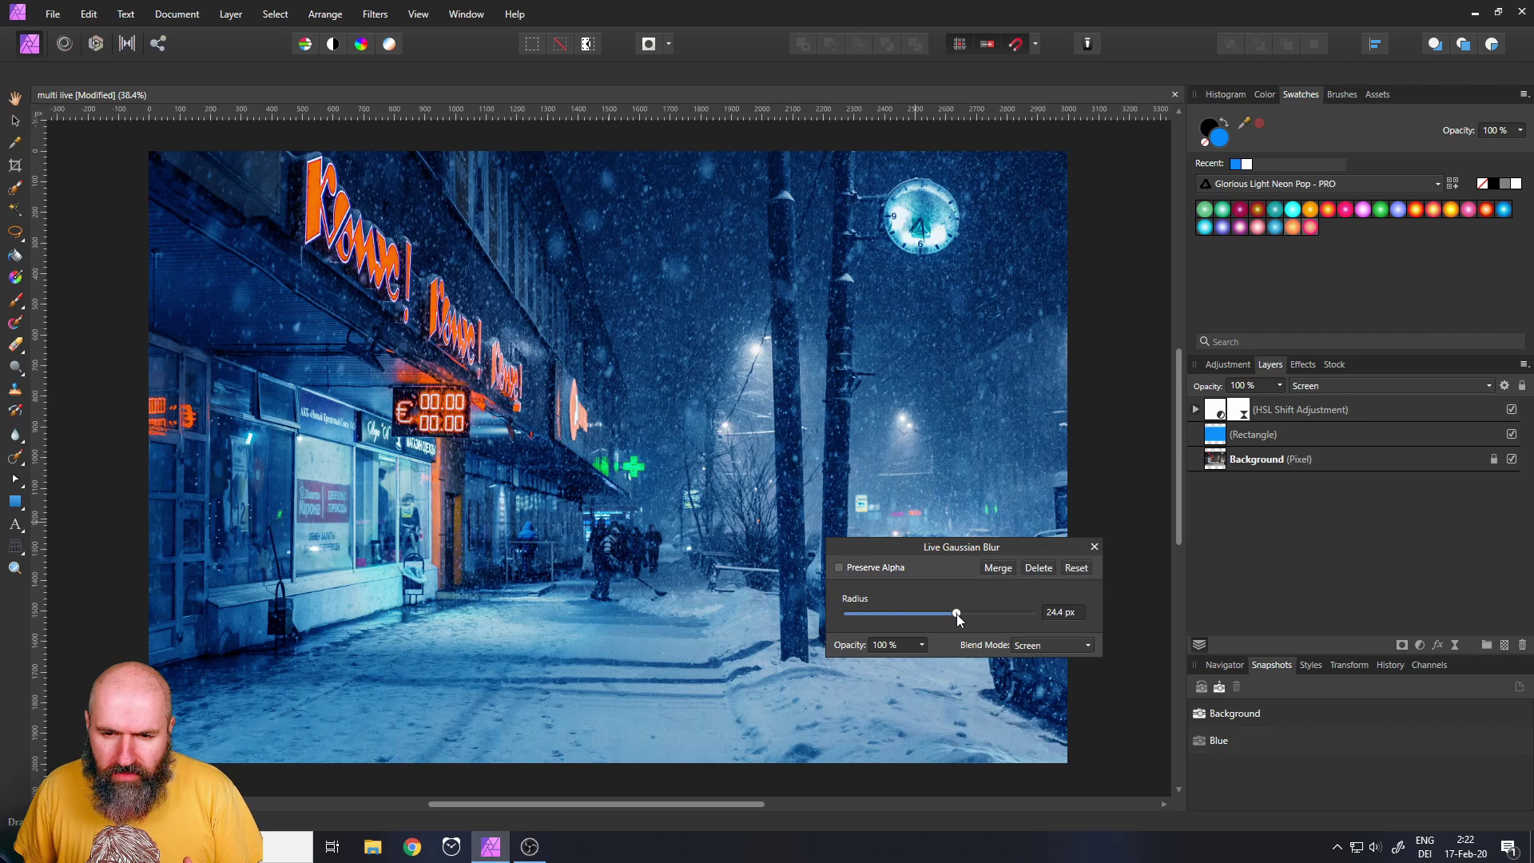
Move the Gaussian Blur layer above HSL Shift and enable Preserve Alpha.
left_click(1196, 414)
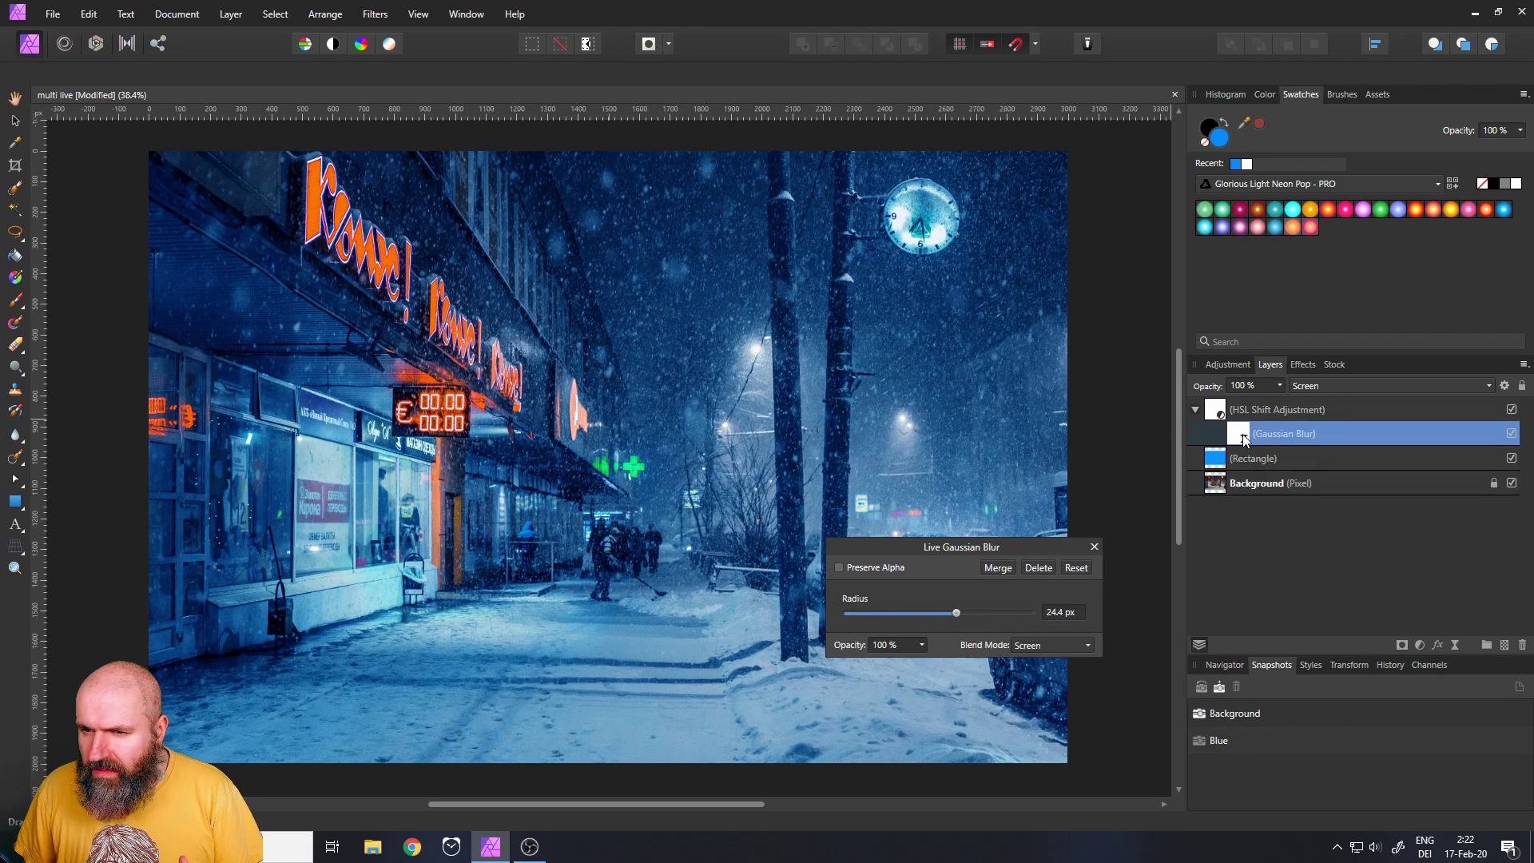
left_click_drag(1242, 436, 1237, 404)
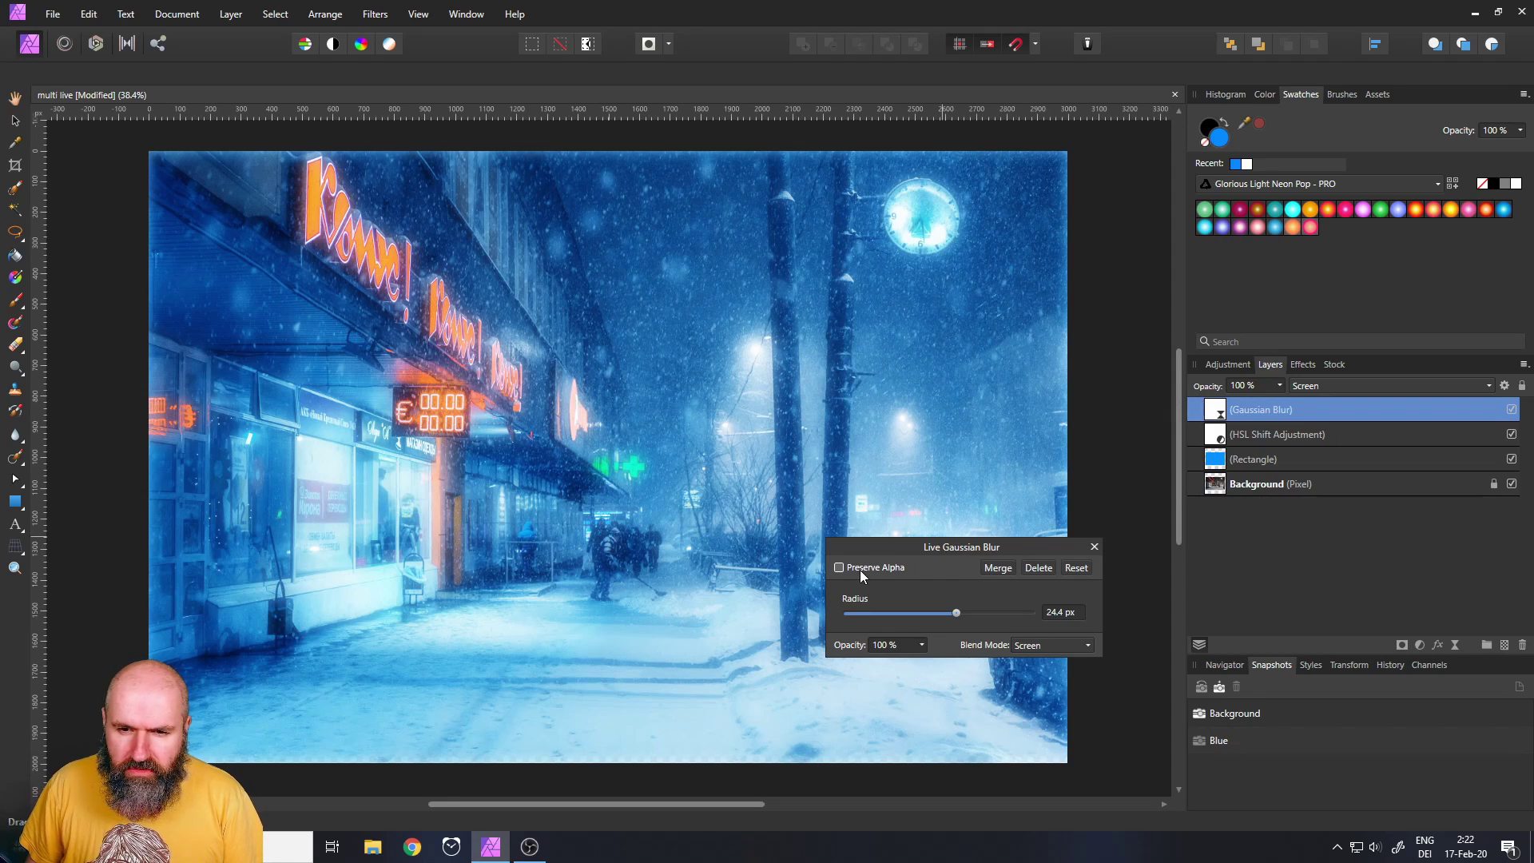
left_click(839, 567)
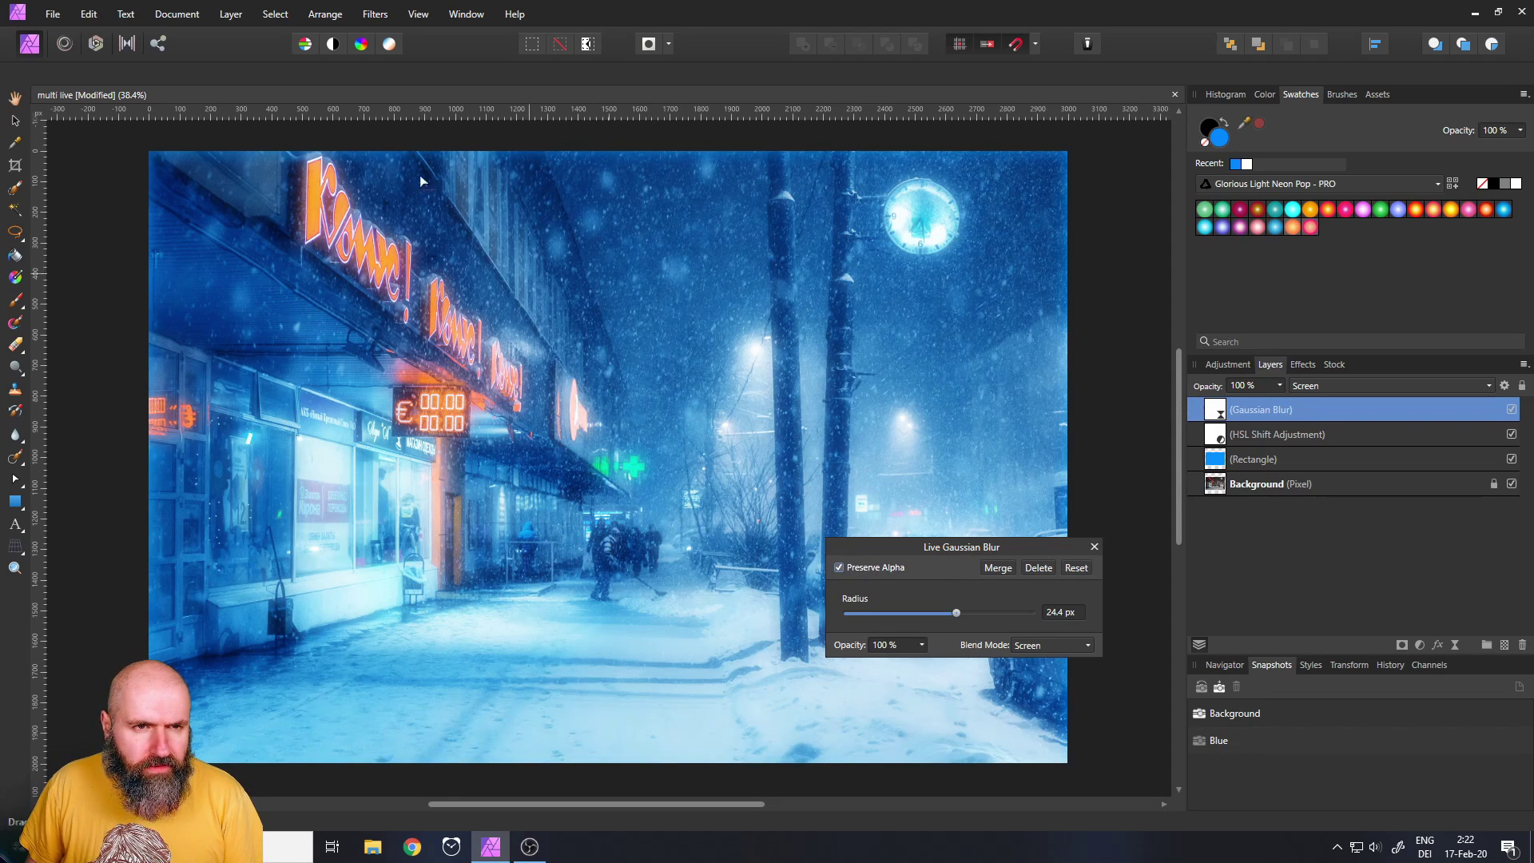
left_click(1094, 546)
Set the Gaussian Blur's source blend range low point to 21%, then toggle the layer to compare.
left_click(1504, 385)
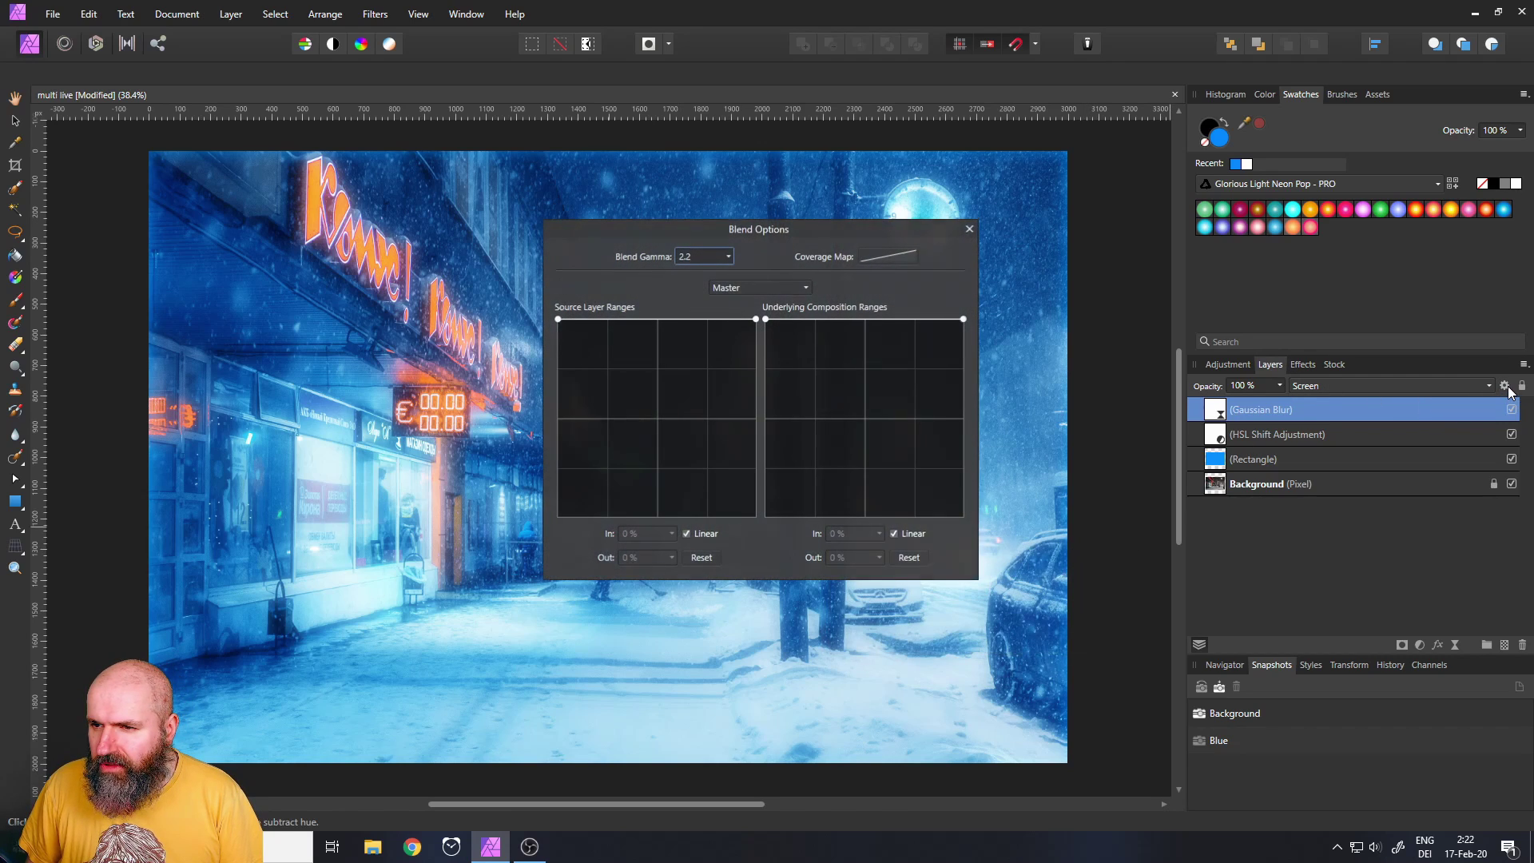
left_click_drag(558, 320, 599, 555)
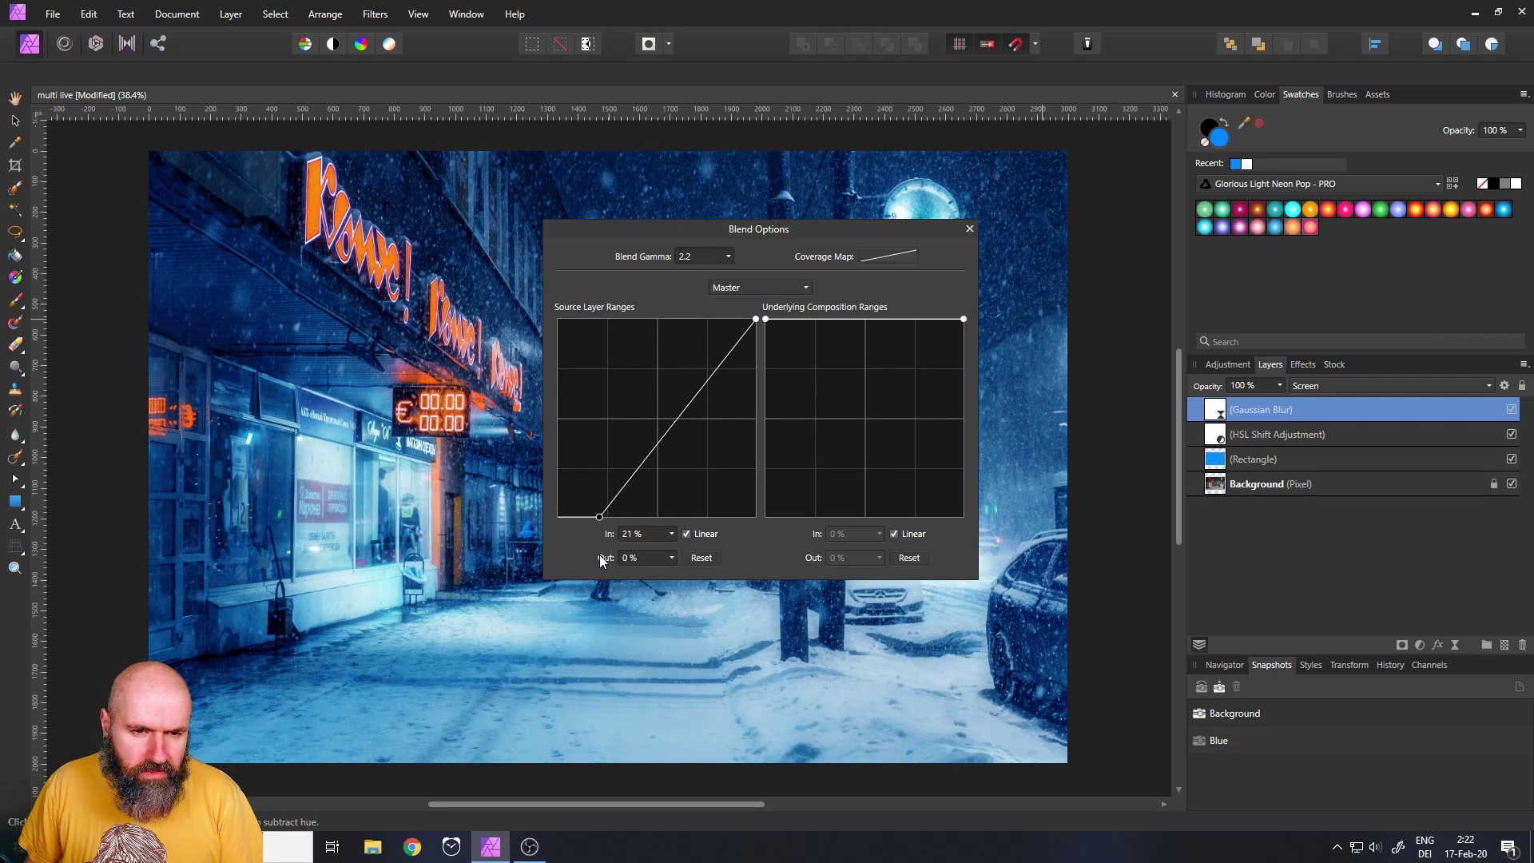
left_click_drag(675, 226, 855, 238)
left_click(1148, 237)
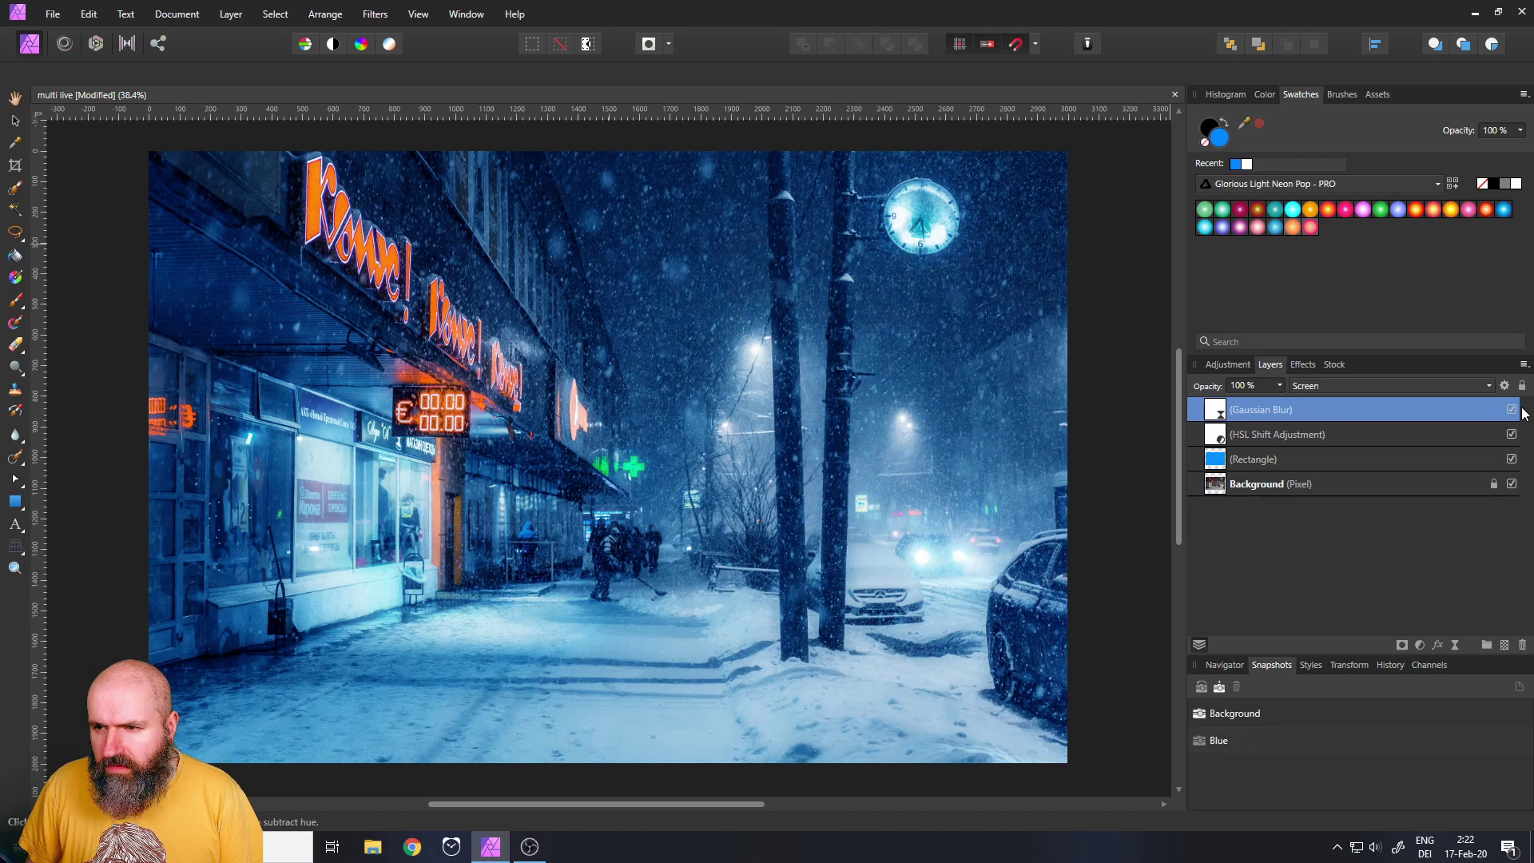
left_click(1511, 410)
left_click(1511, 411)
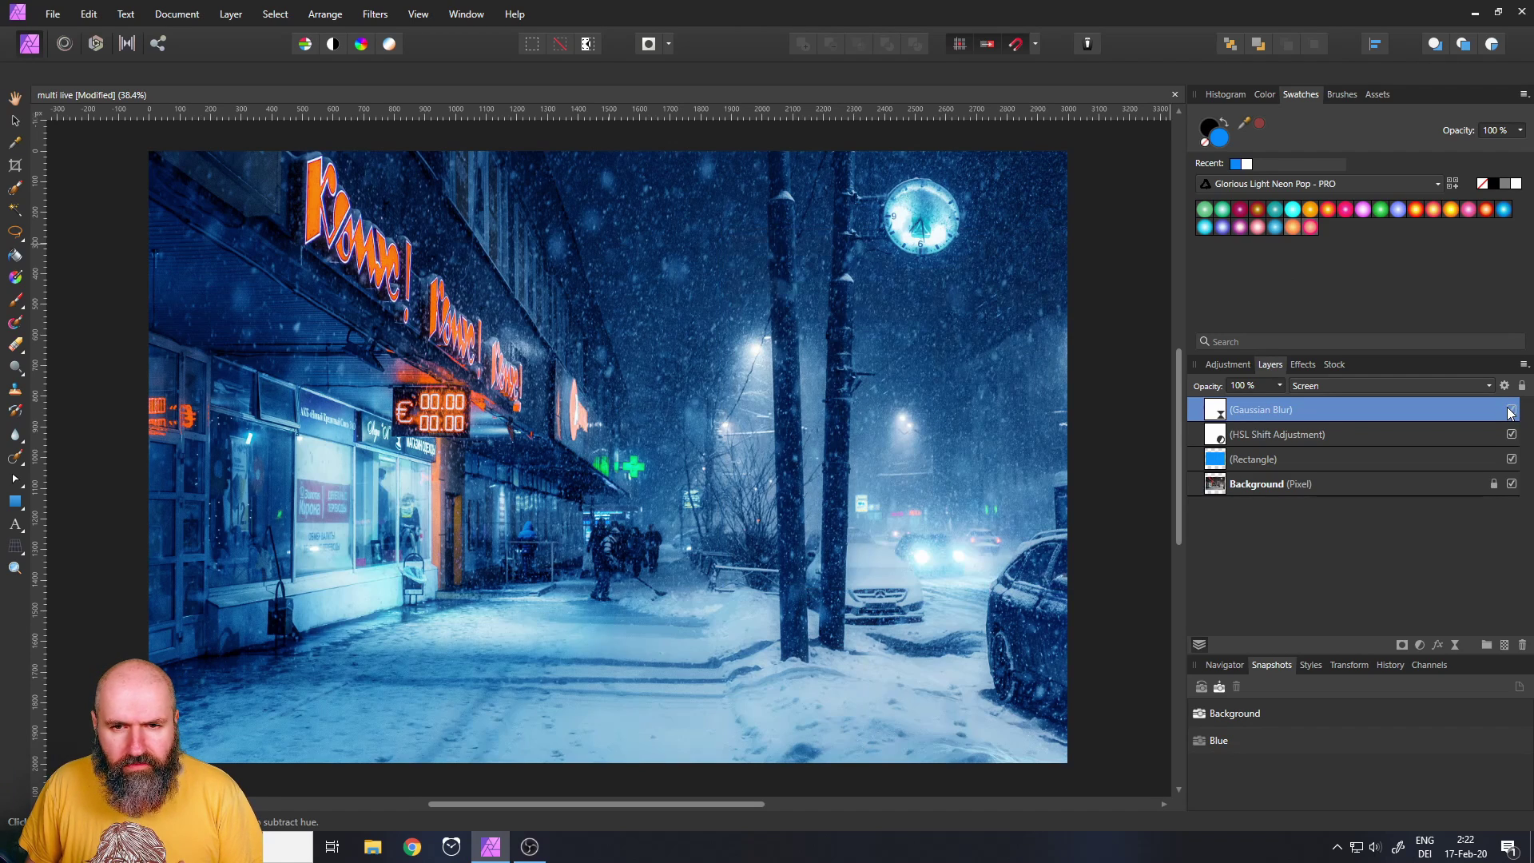
Add a third document snapshot named 'Orange + Orton'.
left_click(1220, 687)
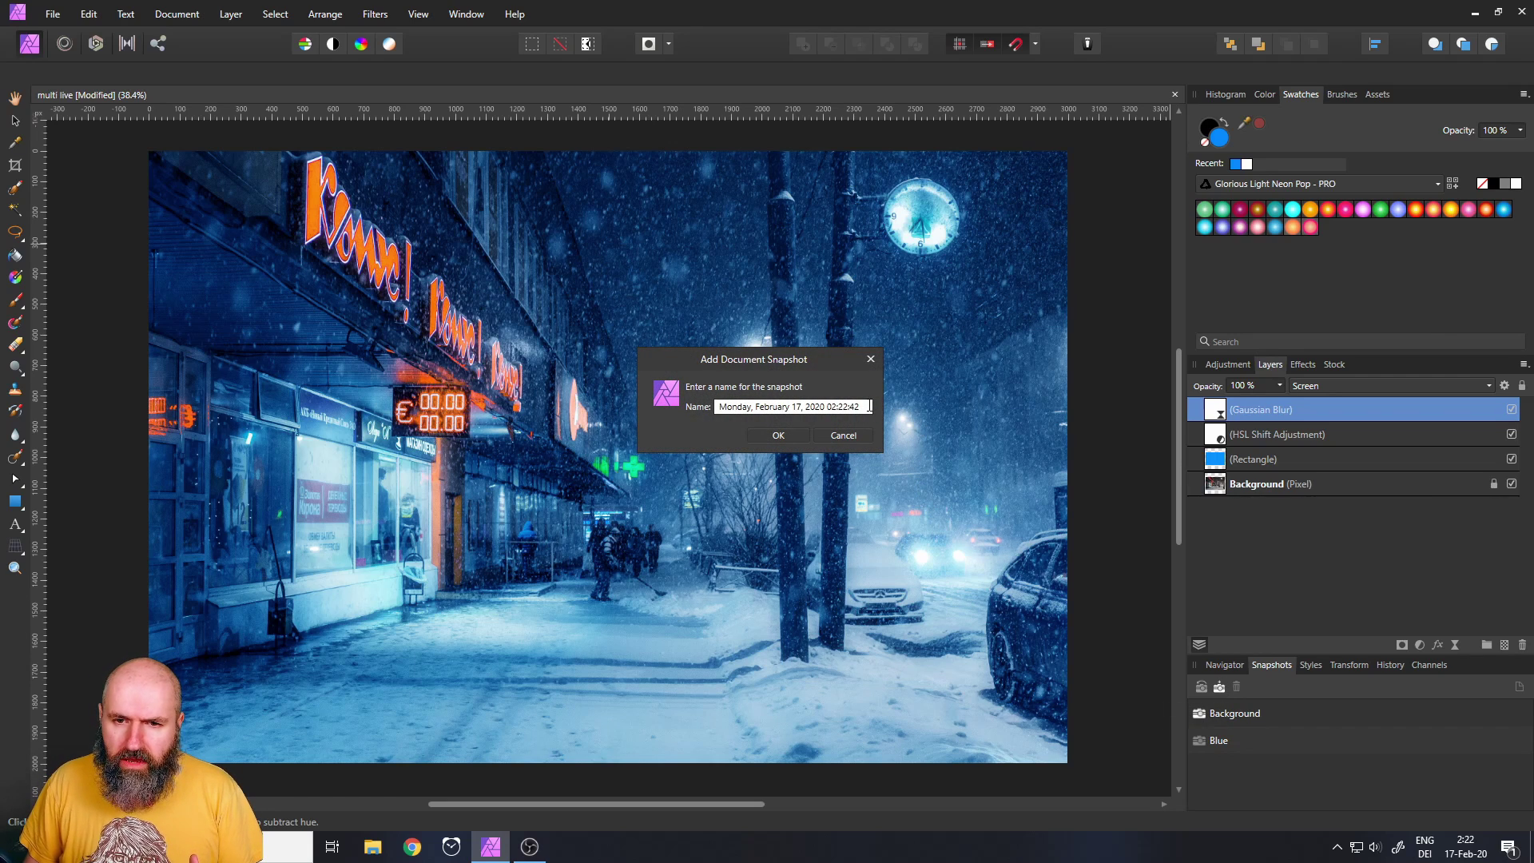
left_click_drag(870, 406, 717, 408)
type("Orange +")
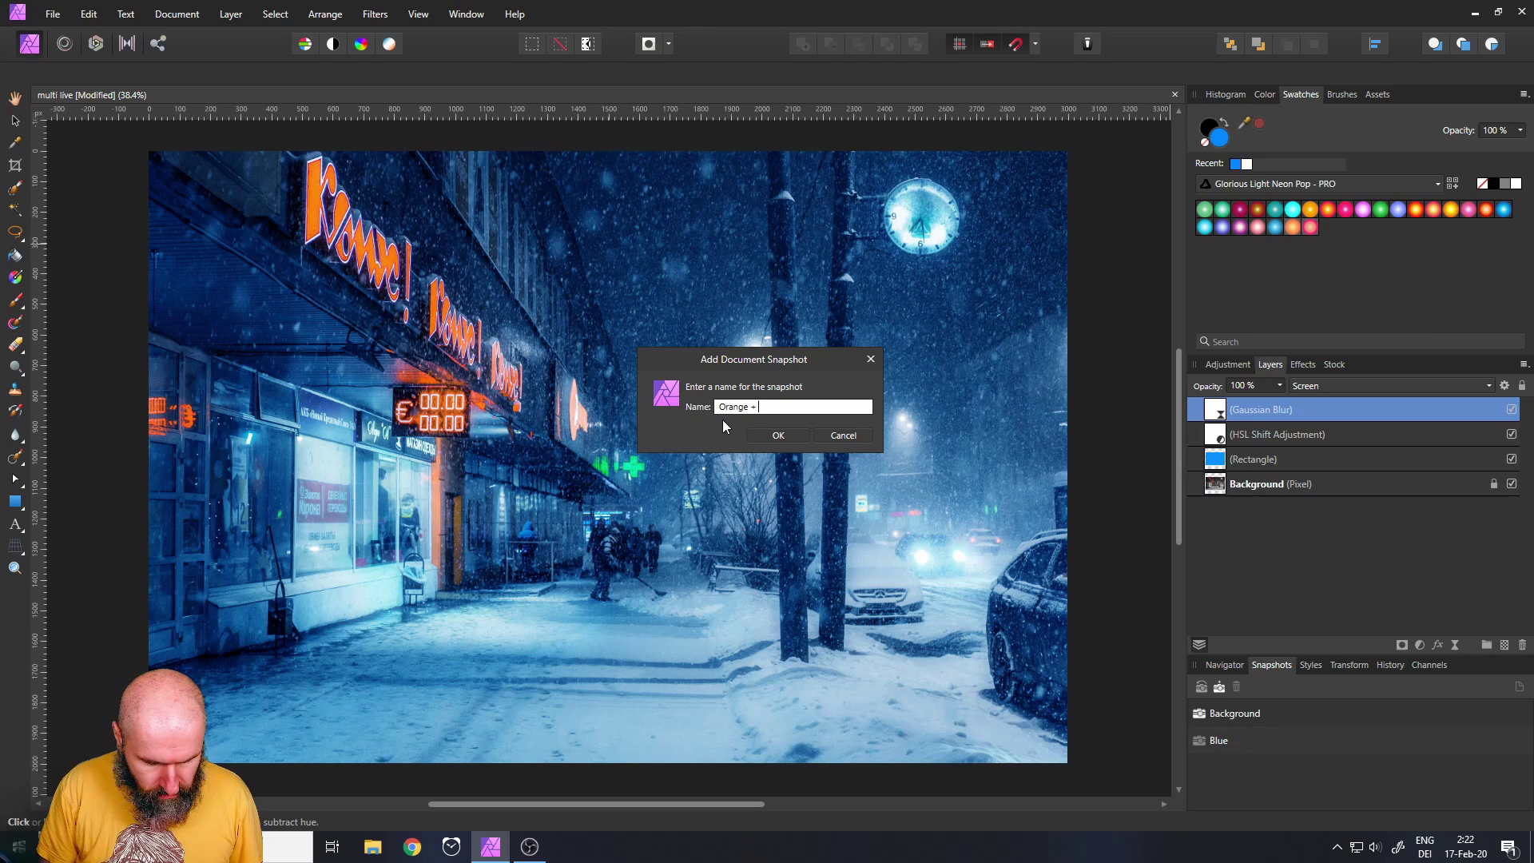
type(" Orton")
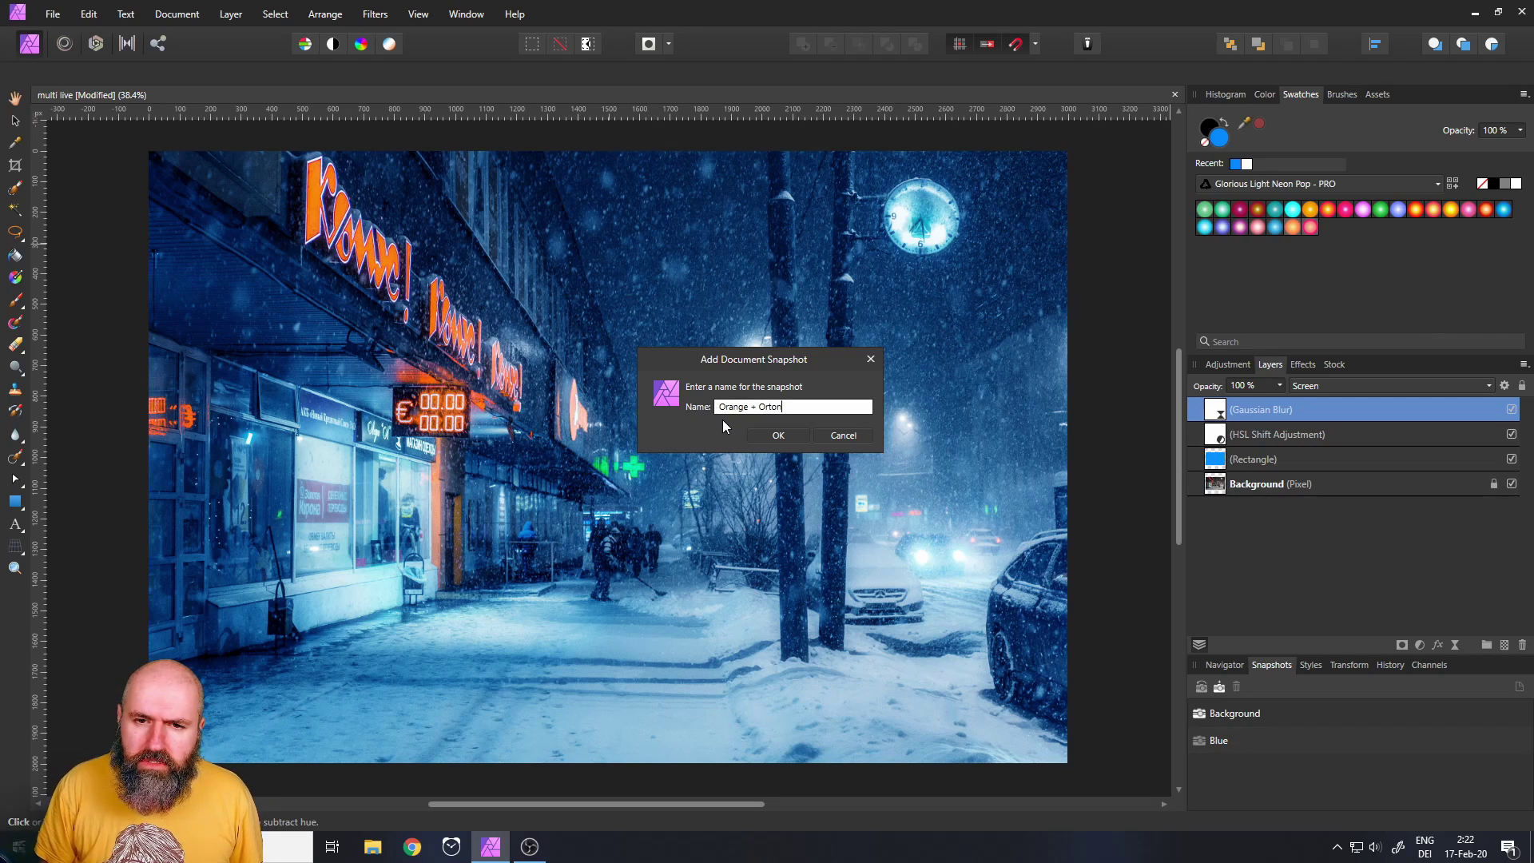
key("Return")
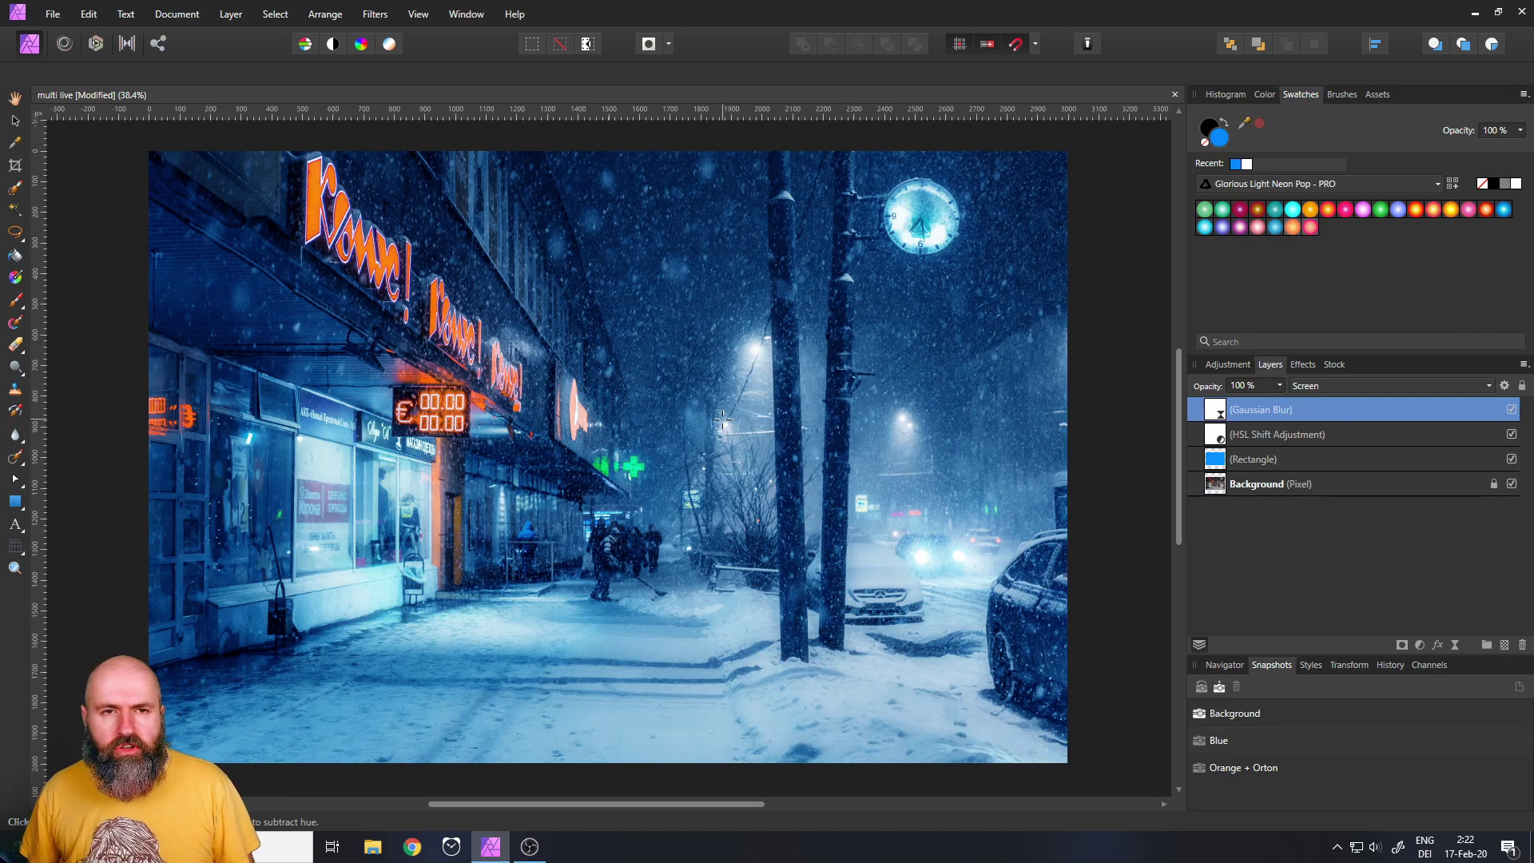
Save the multi live document and close it.
left_click(54, 15)
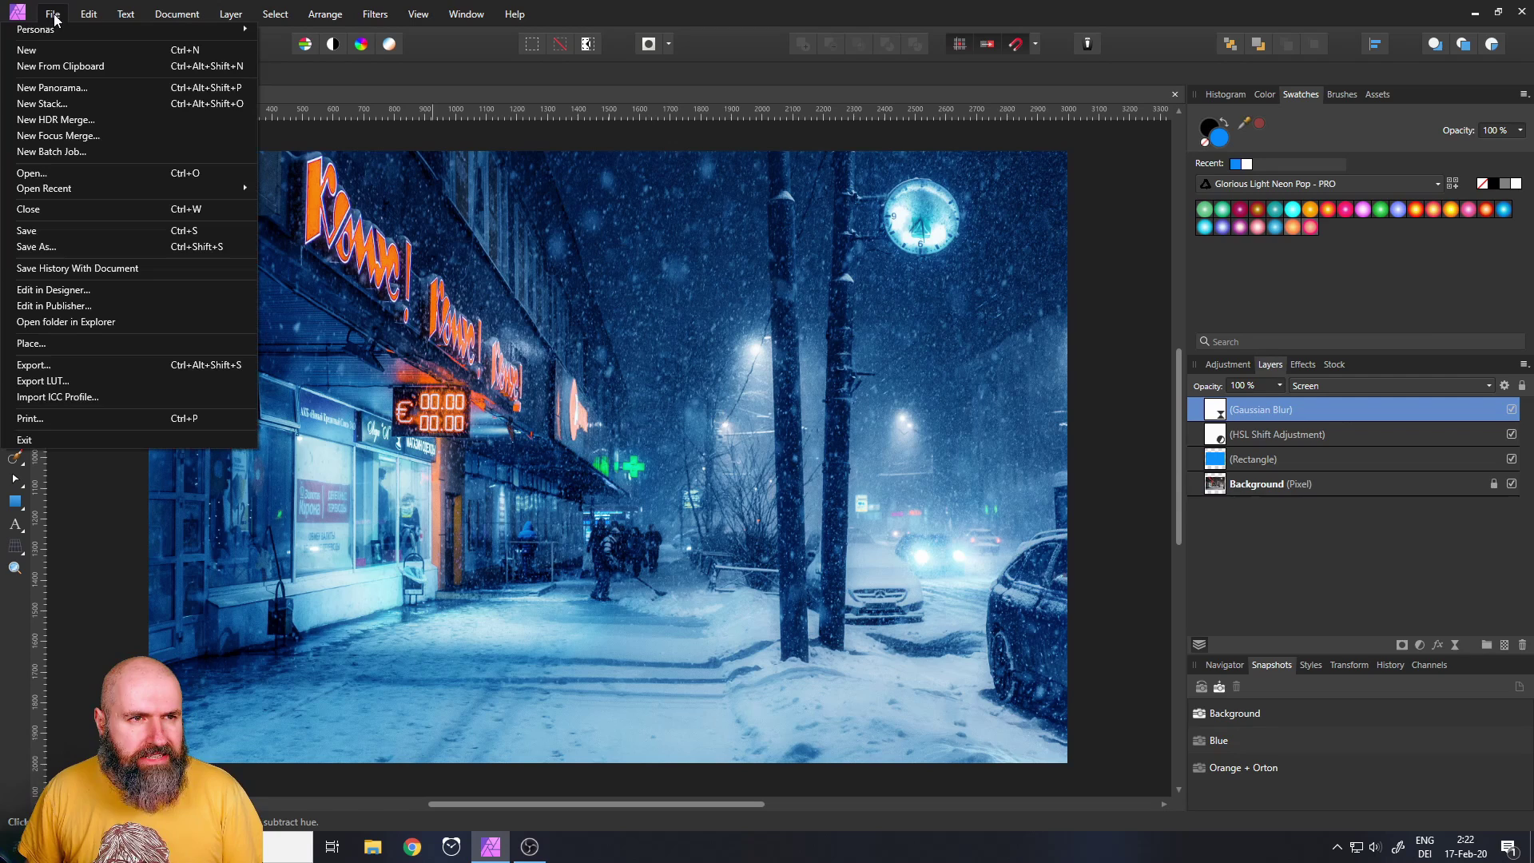
left_click(41, 231)
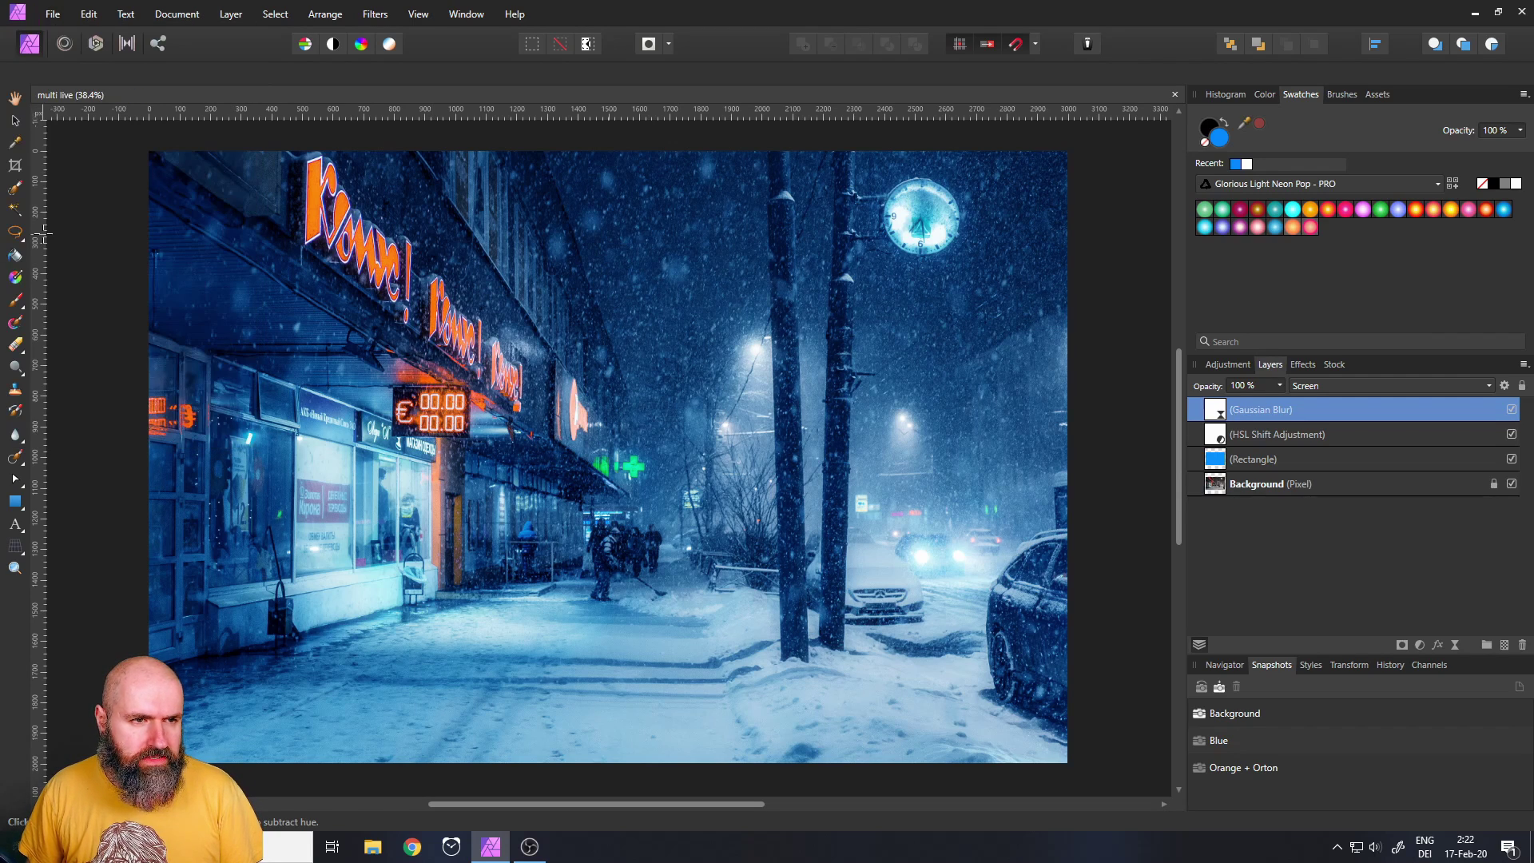
left_click(1175, 94)
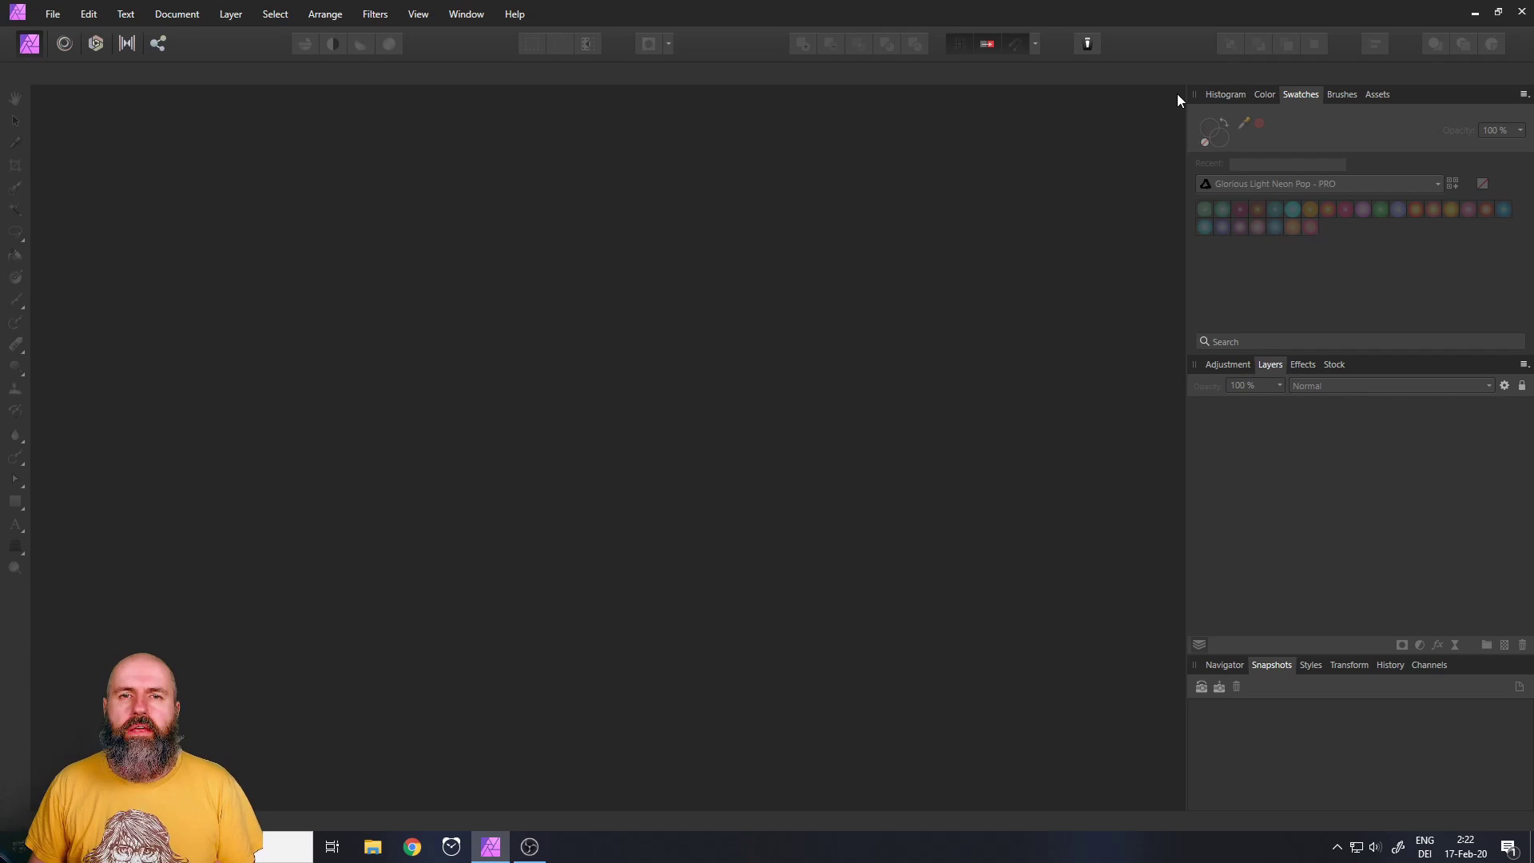
Reopen multi live.afphoto from File > Open.
left_click(53, 15)
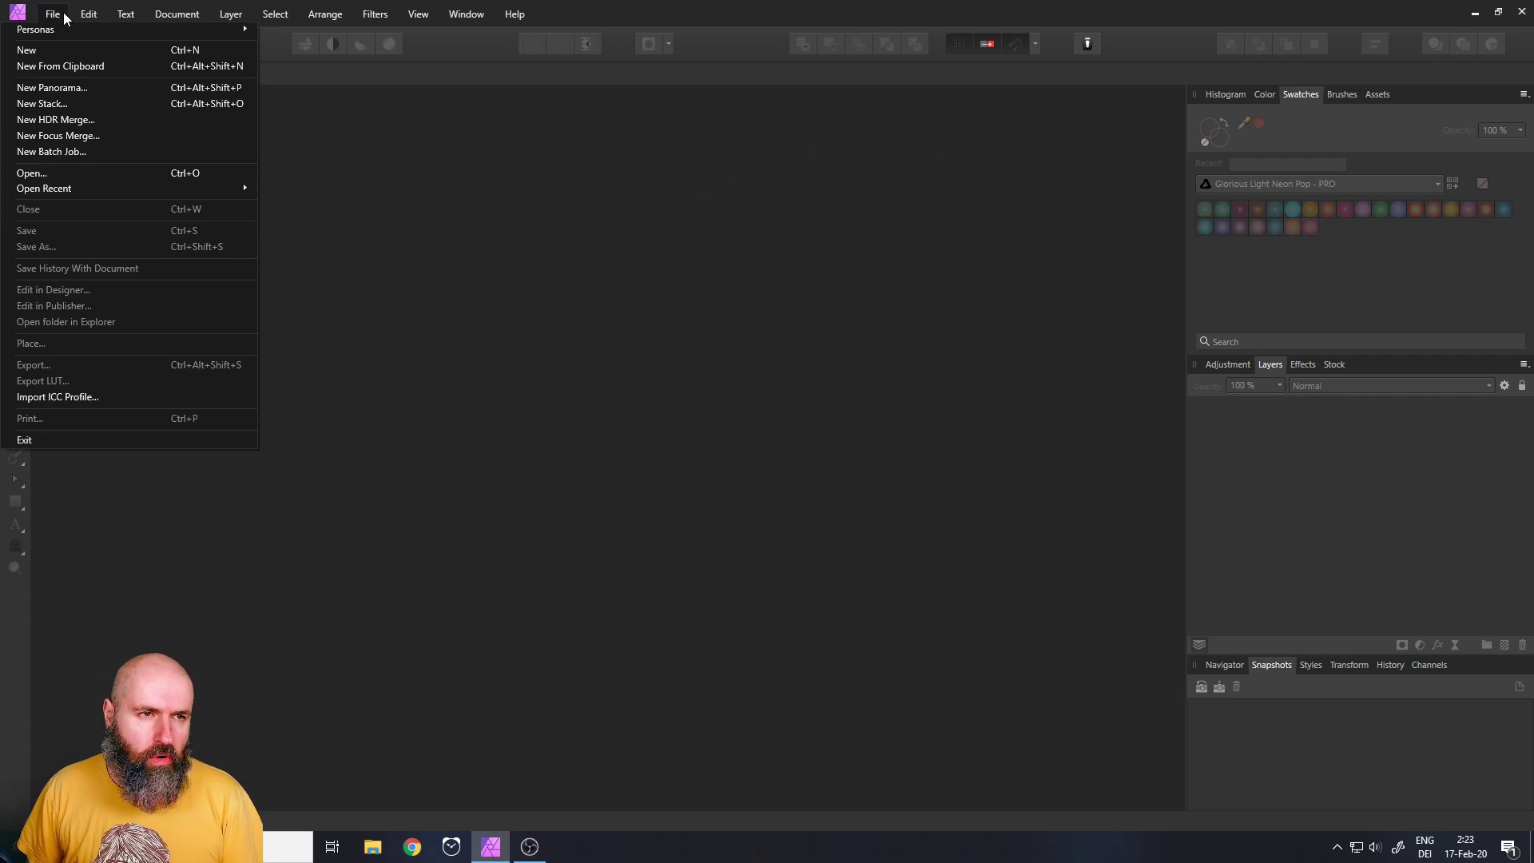
left_click(53, 171)
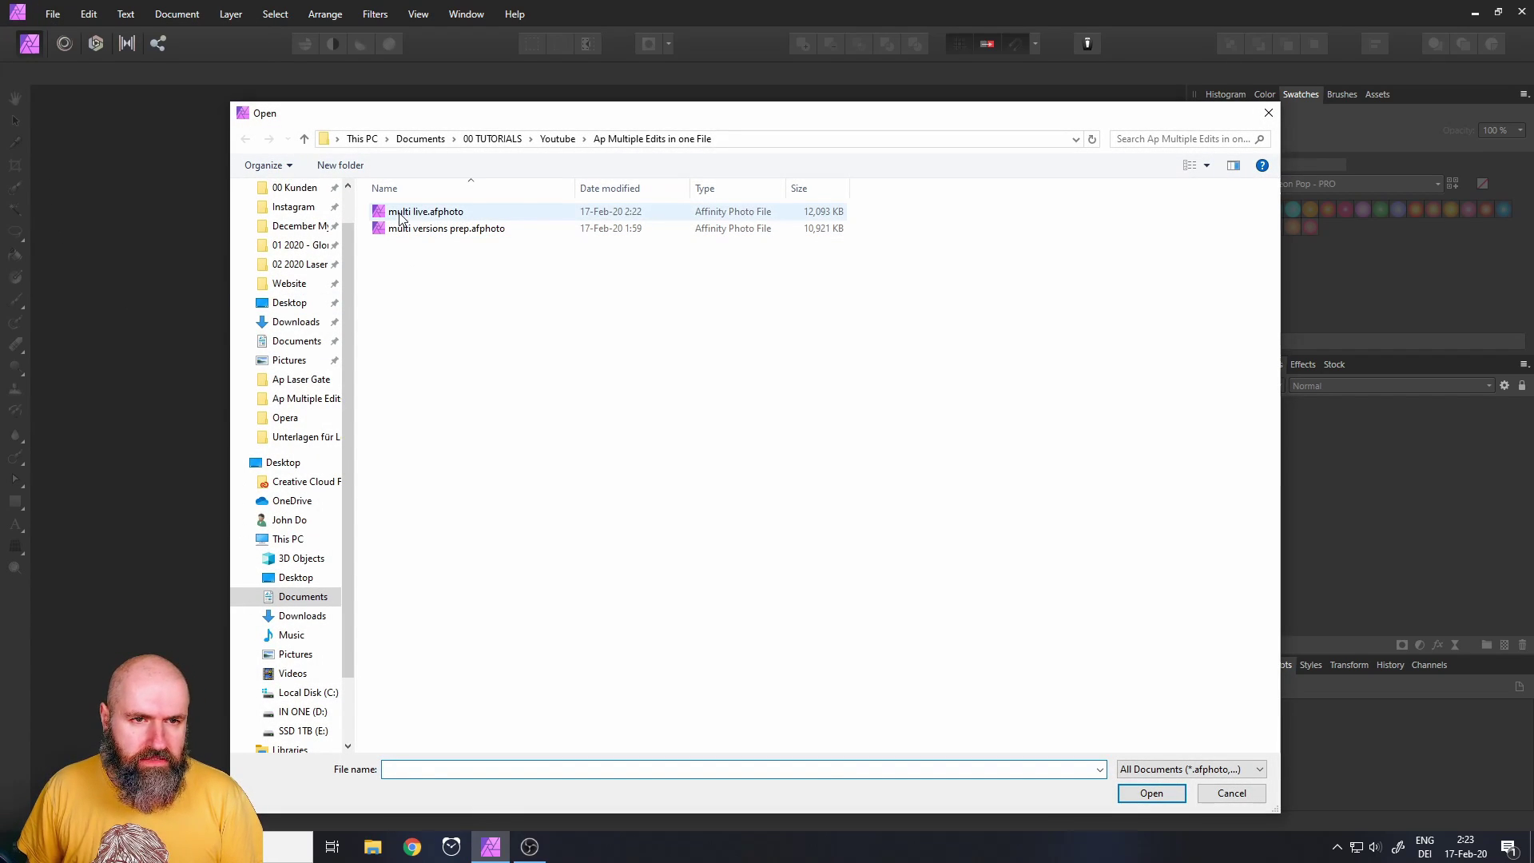
left_click(462, 215)
double_click(462, 215)
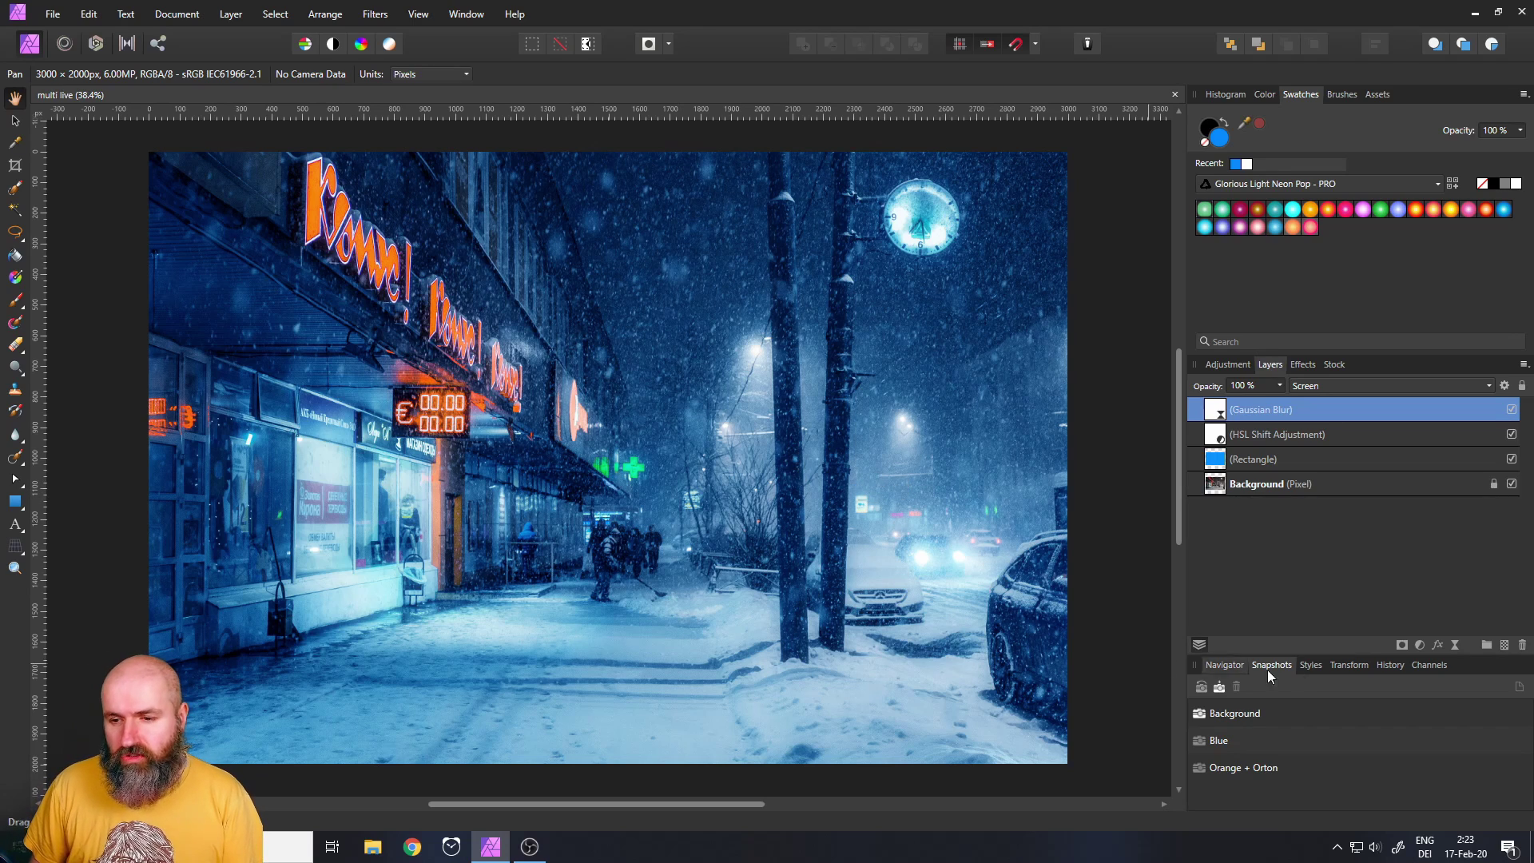
Browse the snapshots, then restore Blue, leaving only the Rectangle and Background layers.
left_click(1228, 744)
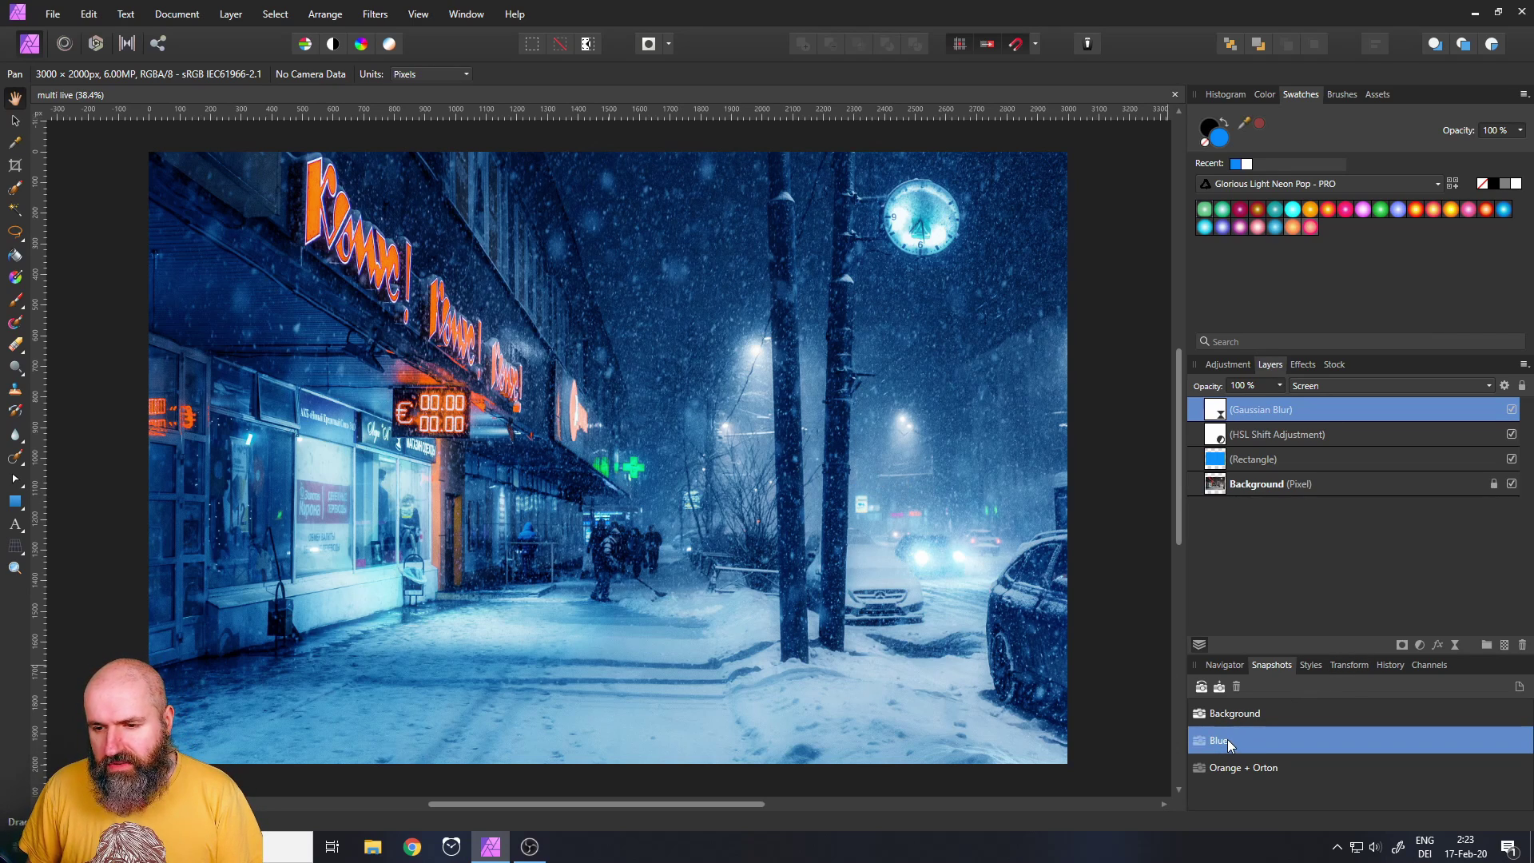
left_click(1206, 759)
left_click(1218, 744)
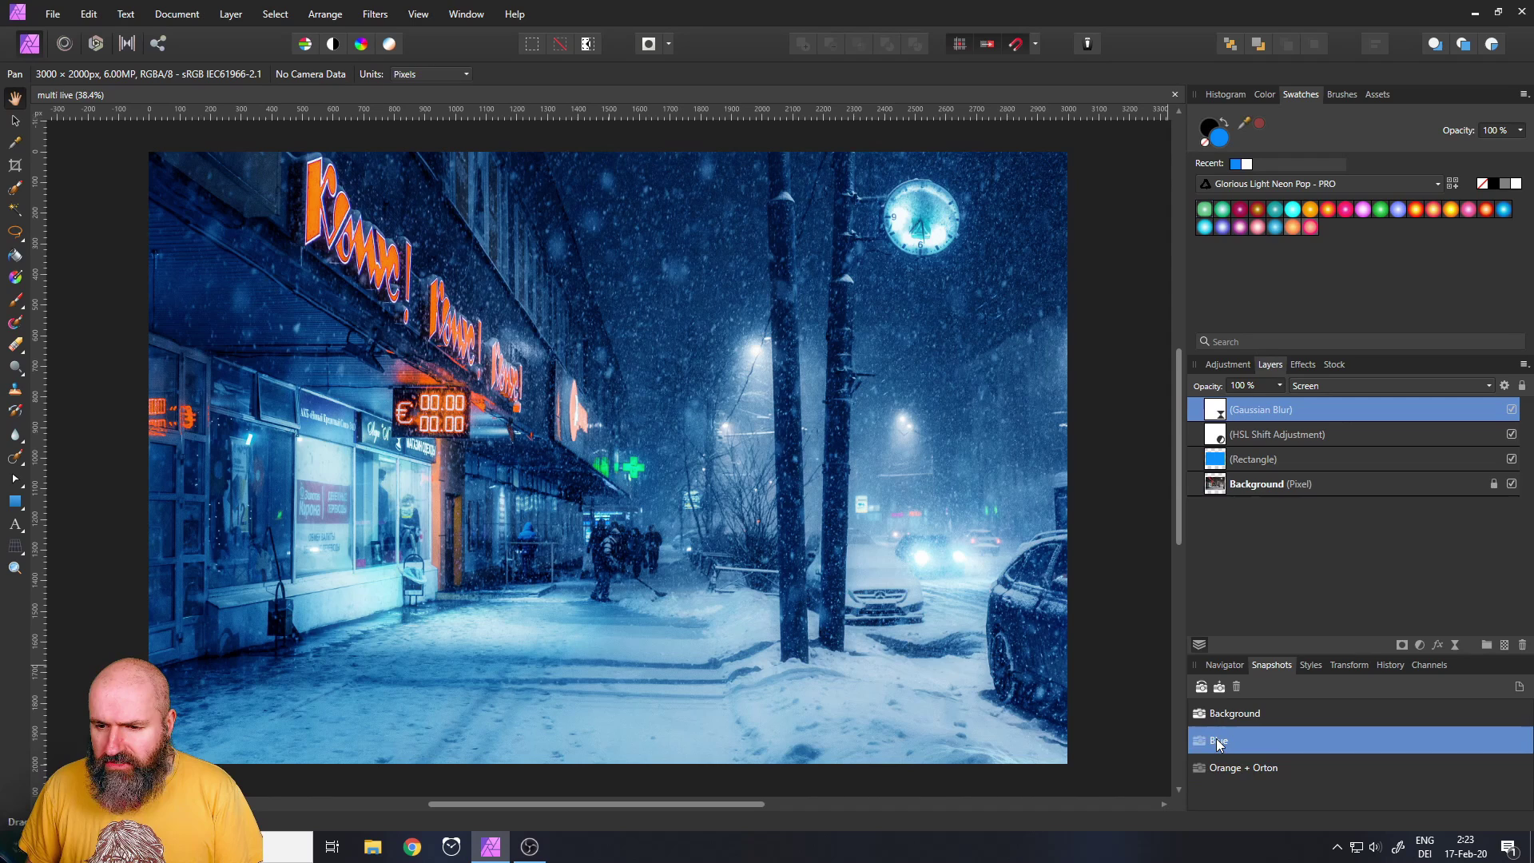
left_click(1229, 703)
left_click(1215, 747)
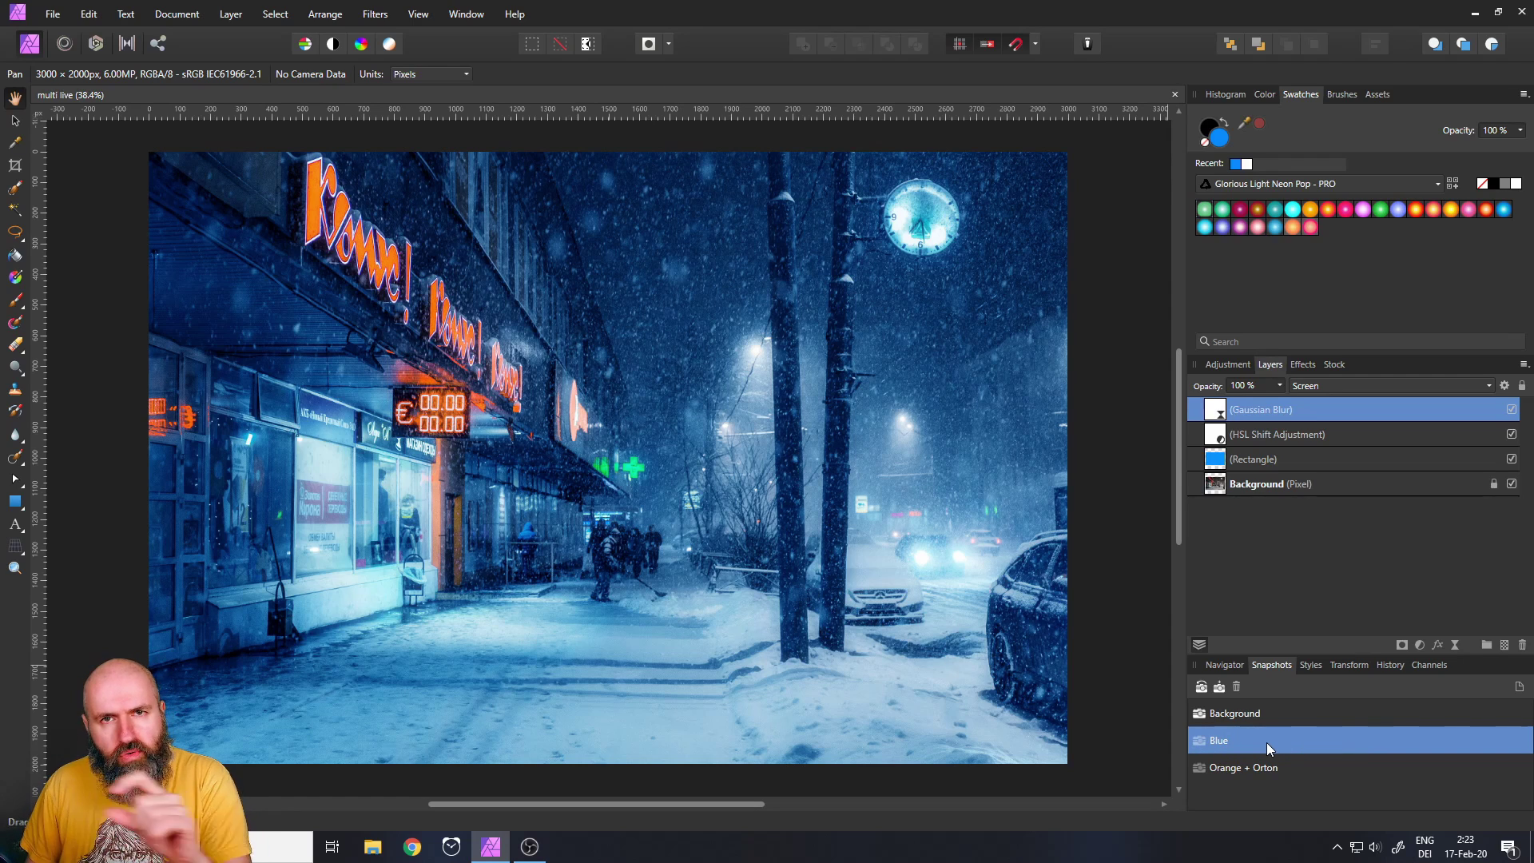
left_click(1202, 688)
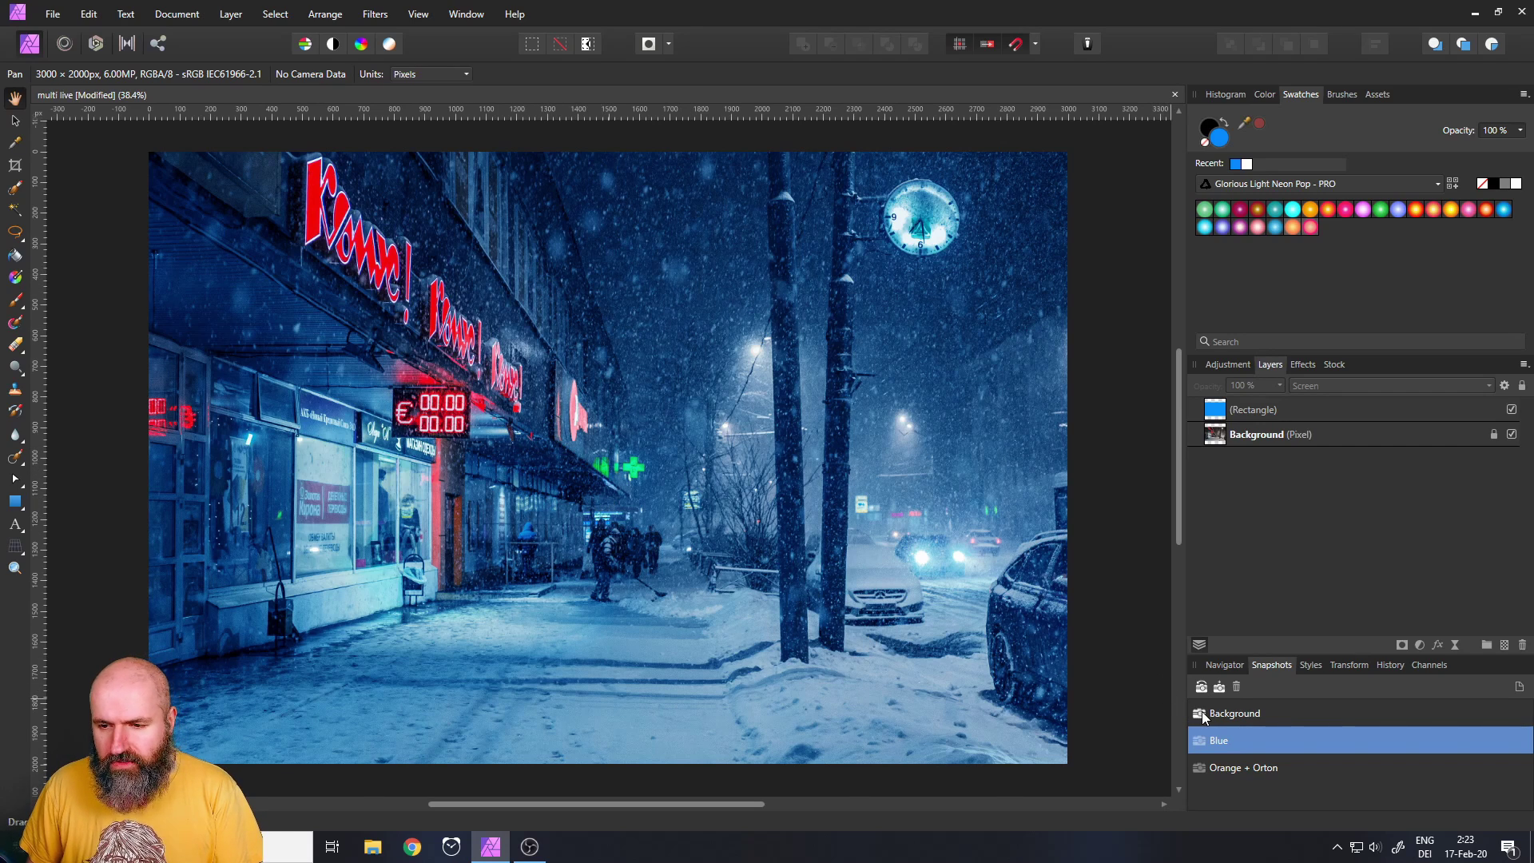
Restore the Background snapshot, then restore the Orange + Orton snapshot.
left_click(1230, 713)
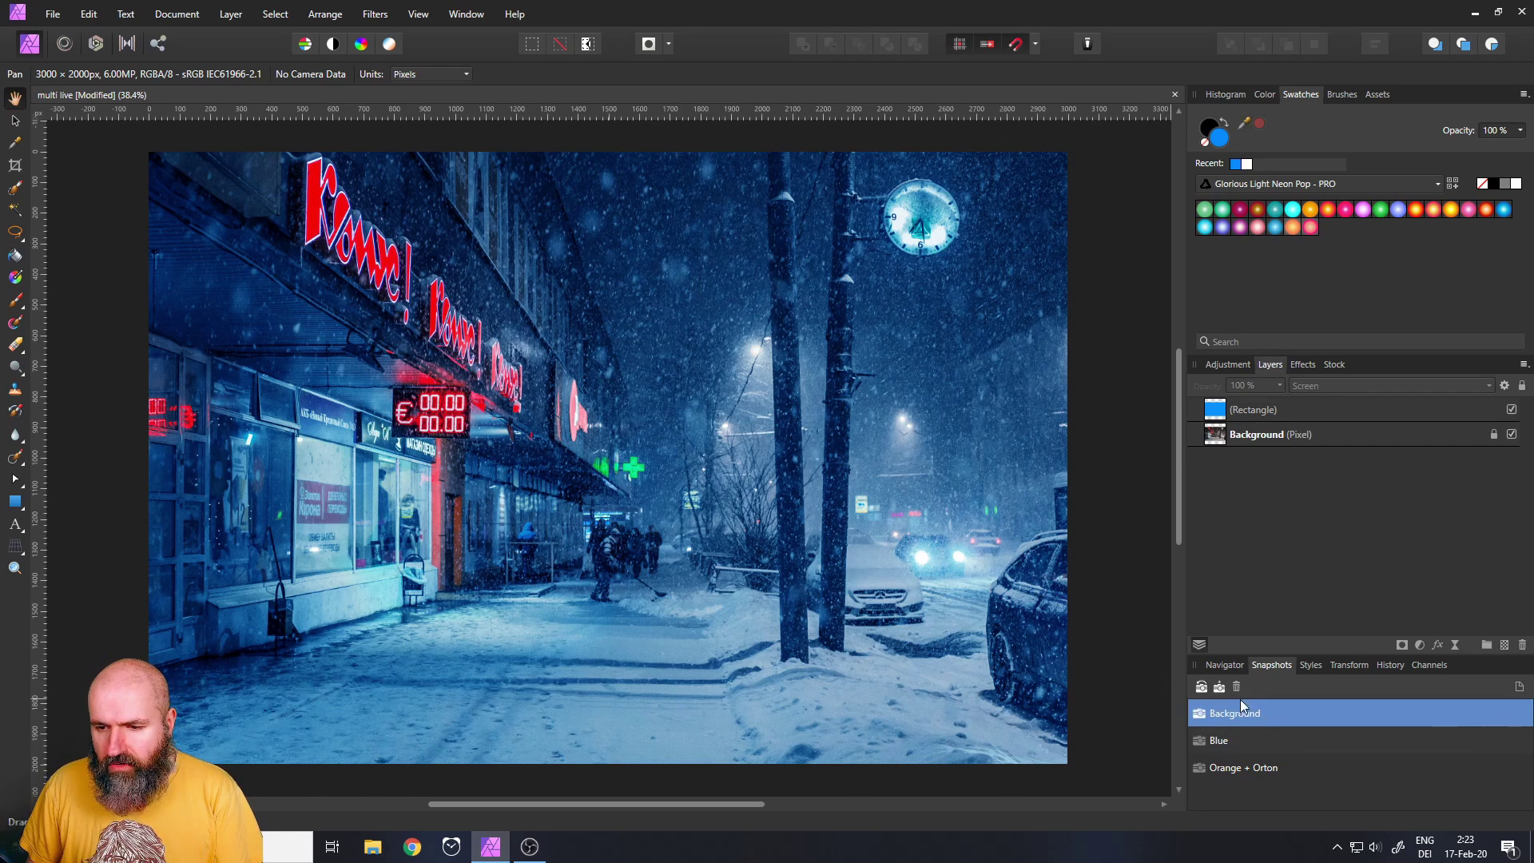
left_click(1202, 687)
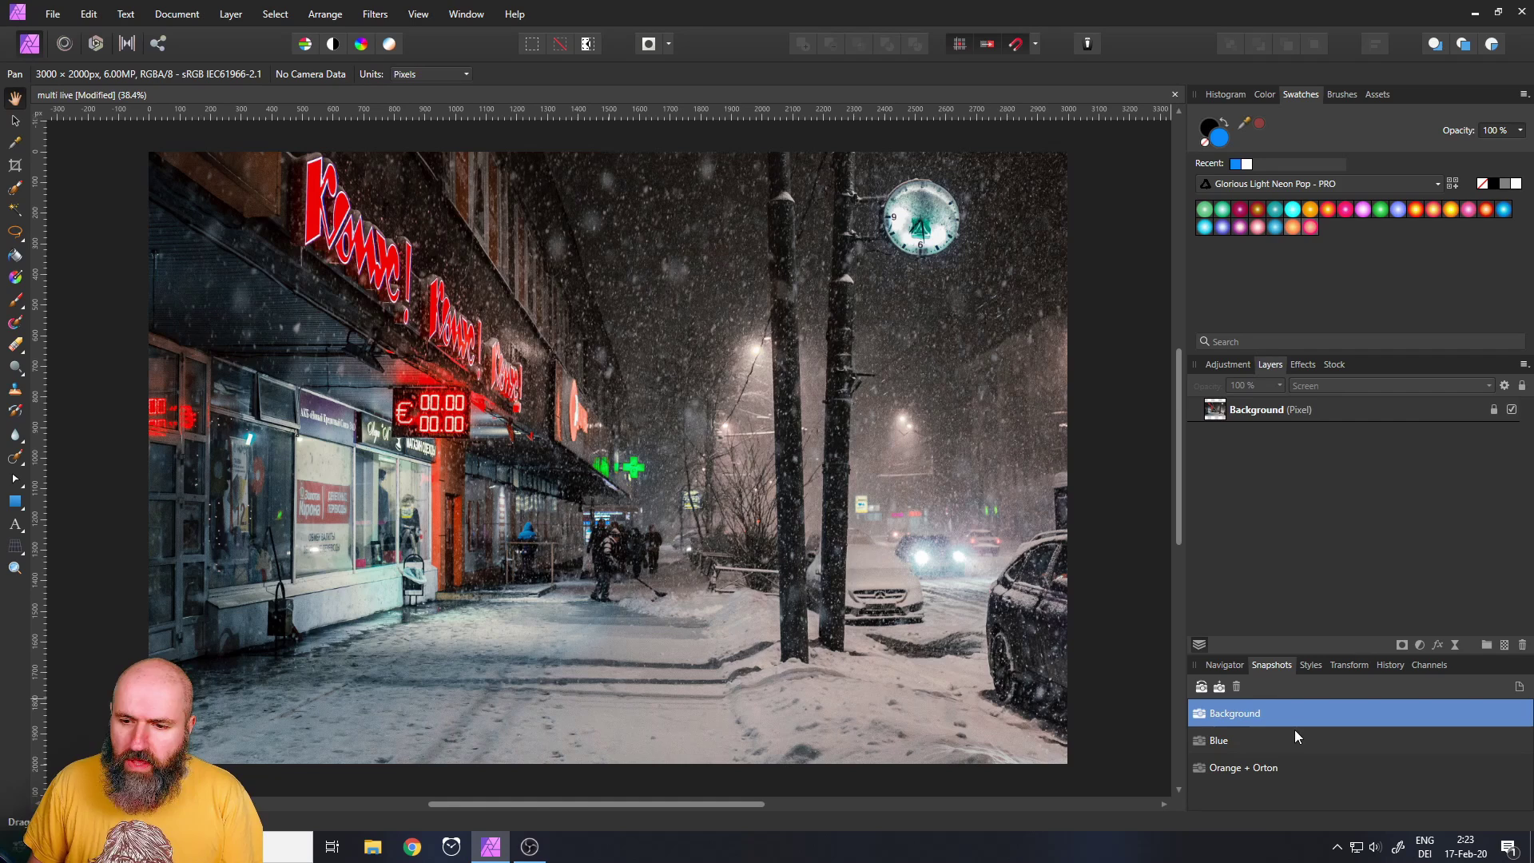
left_click(1307, 767)
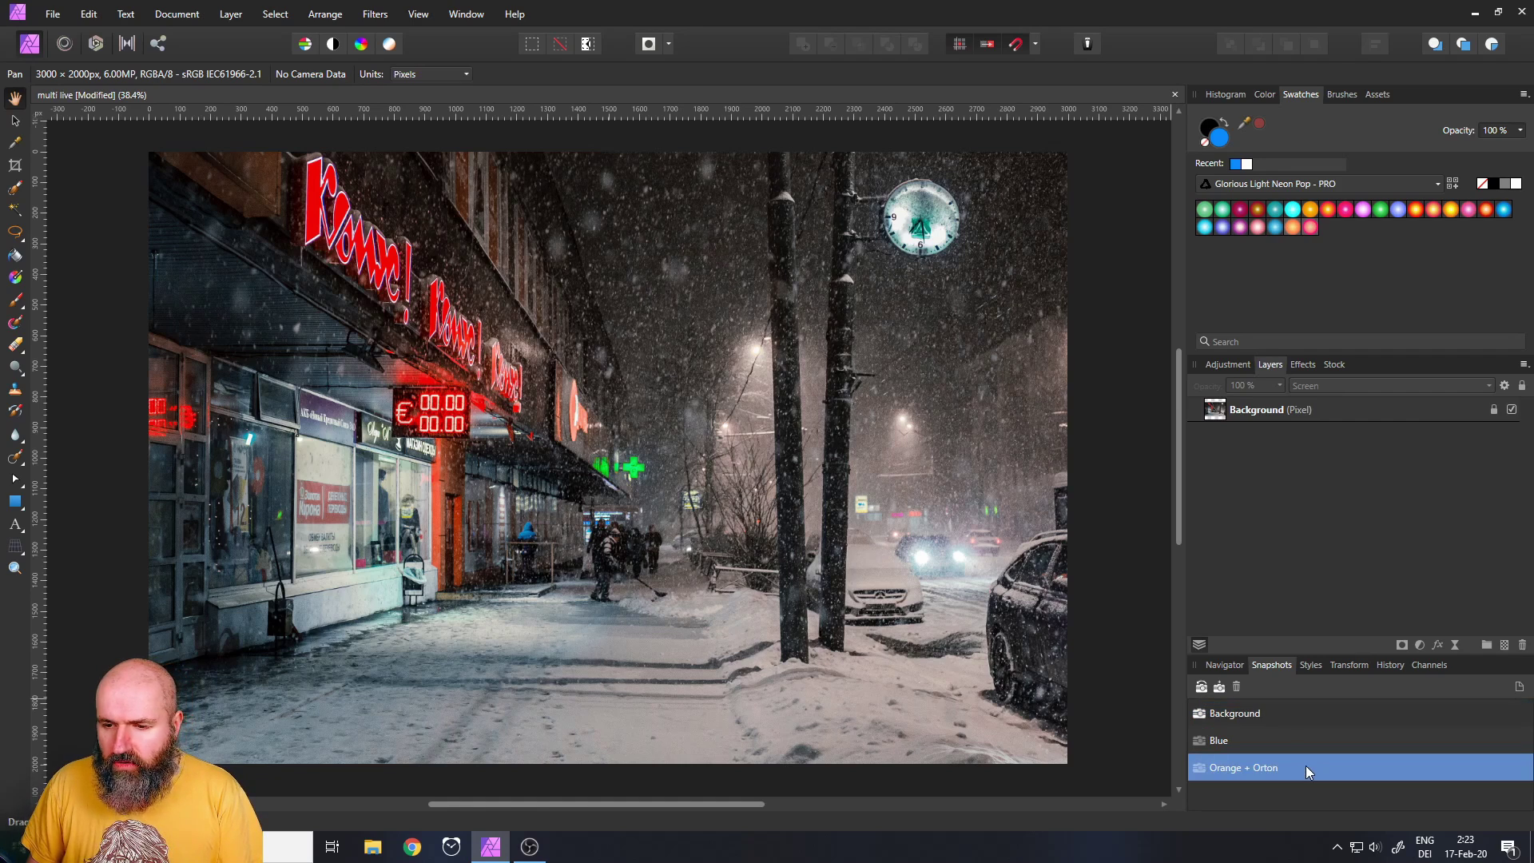
left_click(1202, 688)
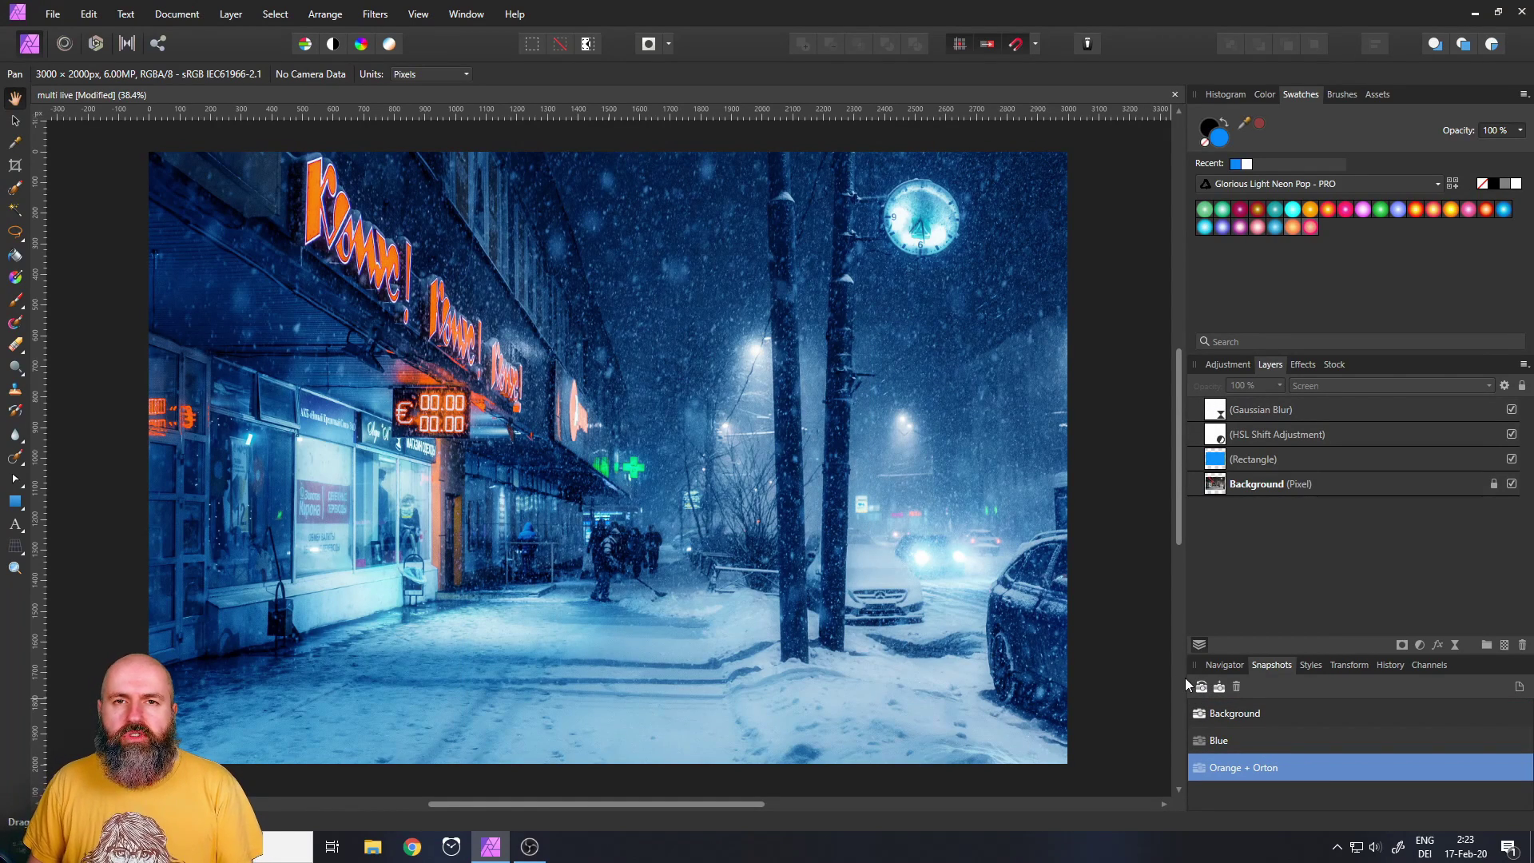